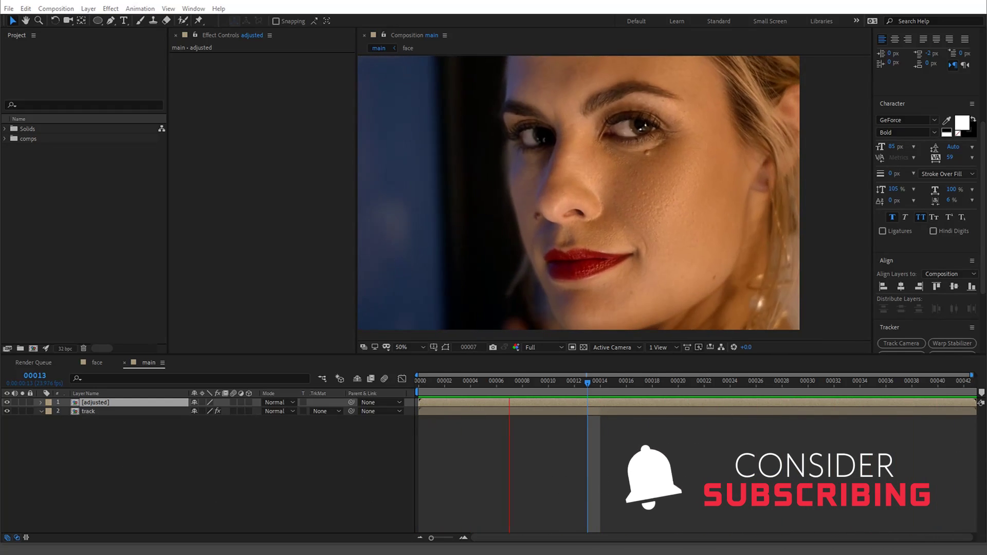
Preview the retouched shot in the main composition, toggling the adjusted layer's visibility at frame 17 to compare the face with and without retouching.
{"action": "key", "text": "space"}
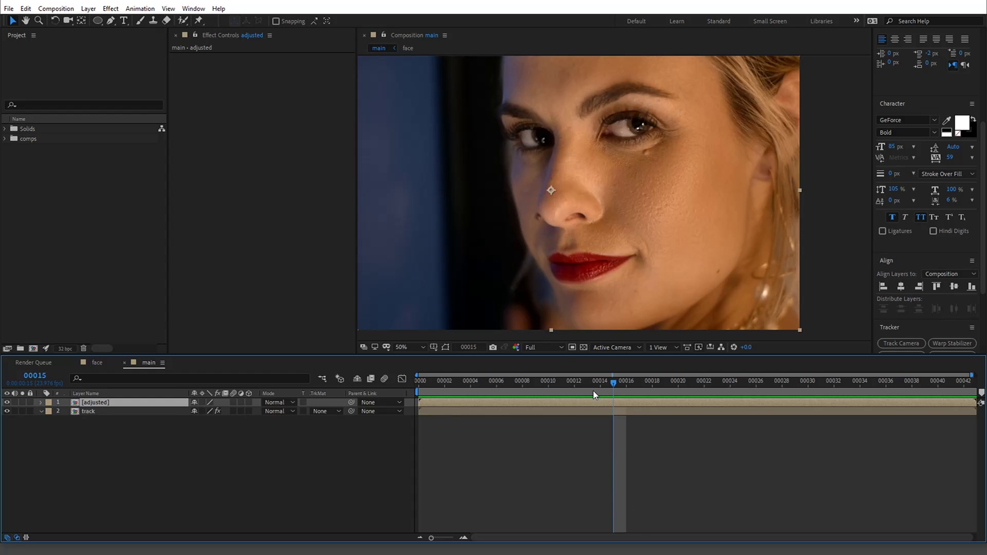
{"action": "left_click_drag", "start_coordinate": [578, 383], "coordinate": [639, 386]}
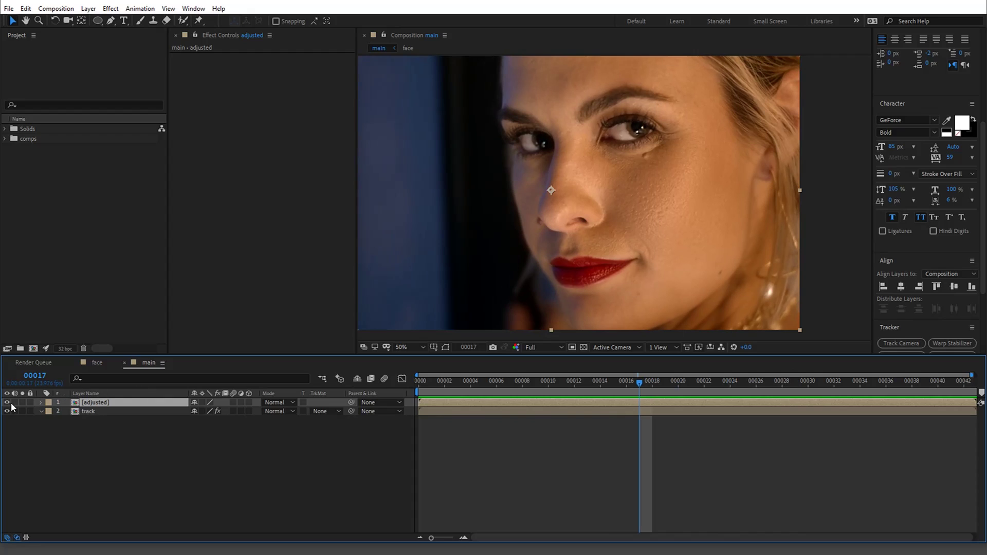
{"action": "left_click", "coordinate": [7, 403]}
{"action": "left_click", "coordinate": [8, 402]}
{"action": "left_click", "coordinate": [7, 402]}
{"action": "left_click", "coordinate": [7, 402]}
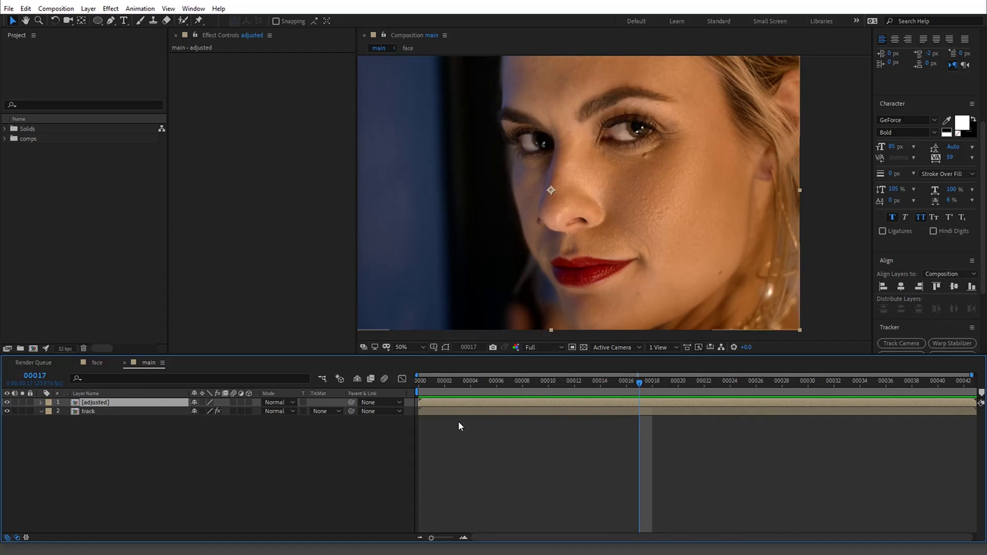
{"action": "left_click_drag", "start_coordinate": [541, 388], "coordinate": [720, 383]}
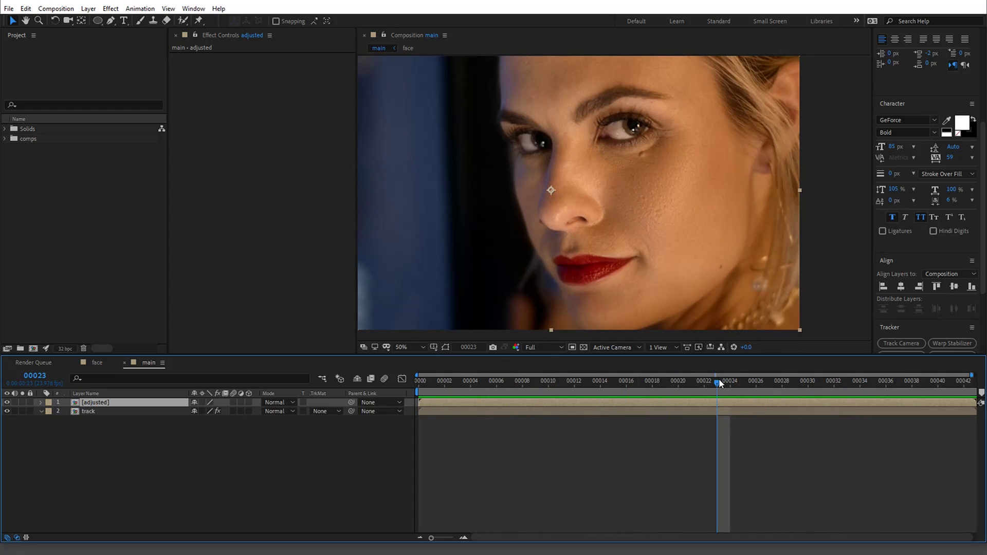
{"action": "left_click_drag", "start_coordinate": [677, 380], "coordinate": [810, 396]}
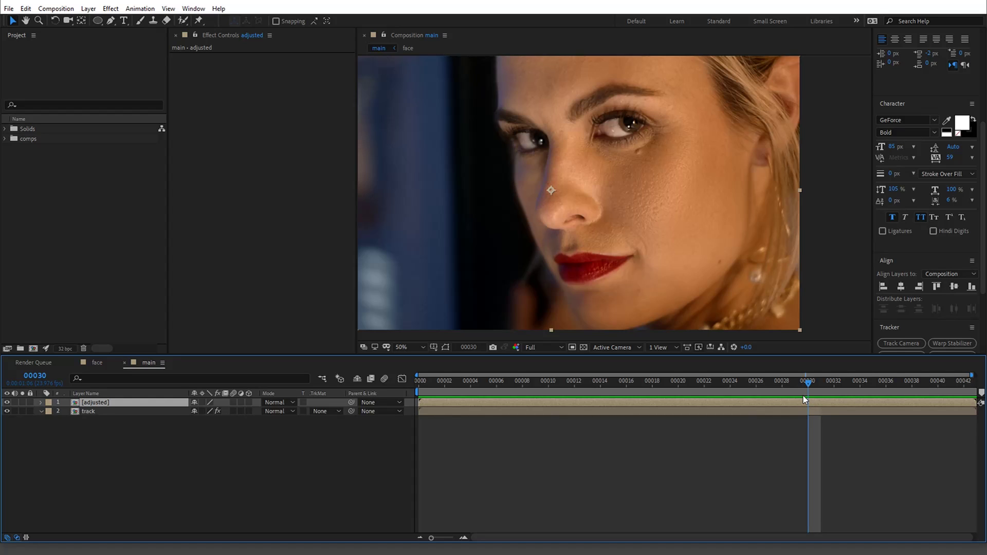
{"action": "left_click", "coordinate": [498, 381]}
{"action": "left_click_drag", "start_coordinate": [486, 385], "coordinate": [886, 384]}
Hide the adjusted layer and examine the original face at several frames, briefly showing the layer again for comparison.
{"action": "left_click", "coordinate": [6, 403]}
{"action": "left_click", "coordinate": [444, 382]}
{"action": "left_click_drag", "start_coordinate": [443, 383], "coordinate": [639, 383]}
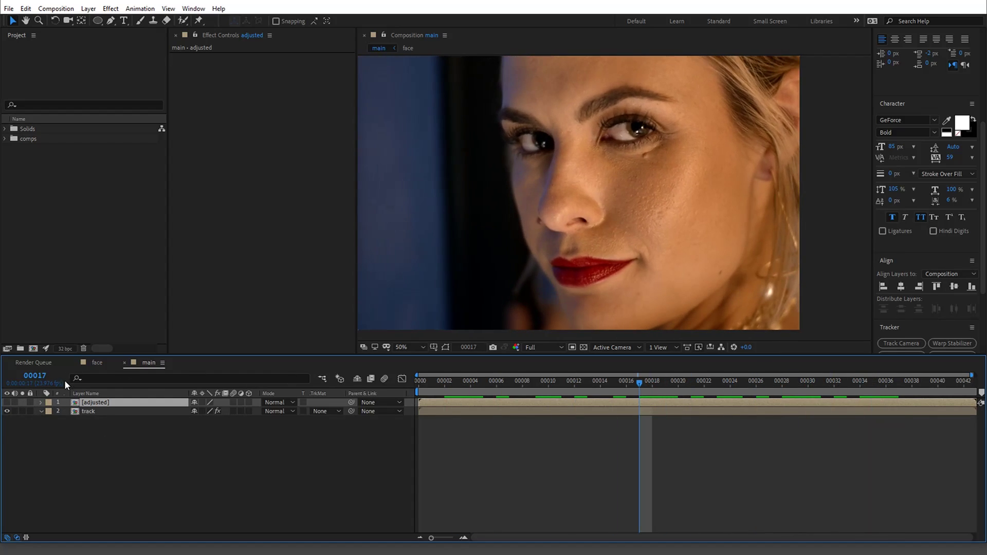
{"action": "left_click", "coordinate": [7, 403]}
{"action": "left_click", "coordinate": [6, 403]}
{"action": "left_click_drag", "start_coordinate": [495, 380], "coordinate": [850, 379]}
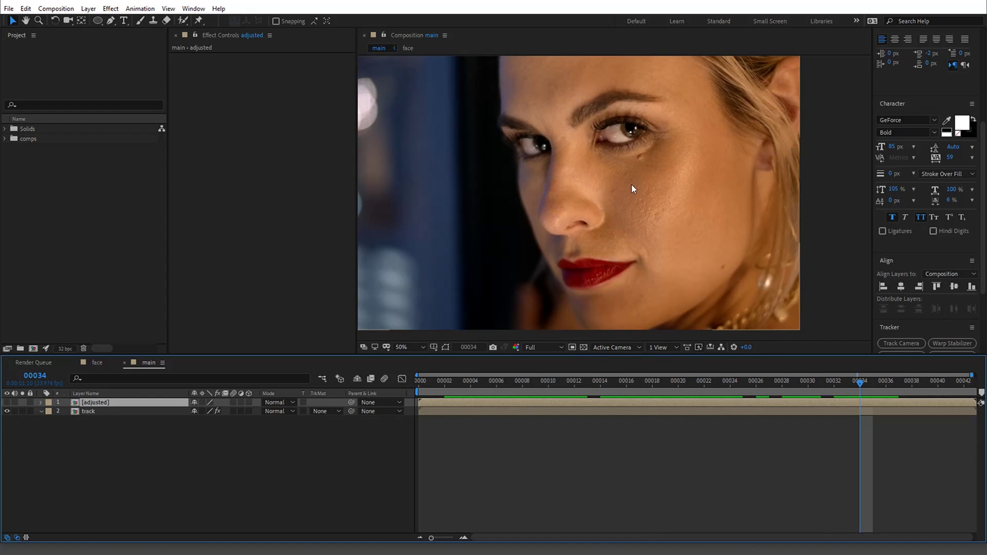
{"action": "left_click_drag", "start_coordinate": [585, 381], "coordinate": [715, 358]}
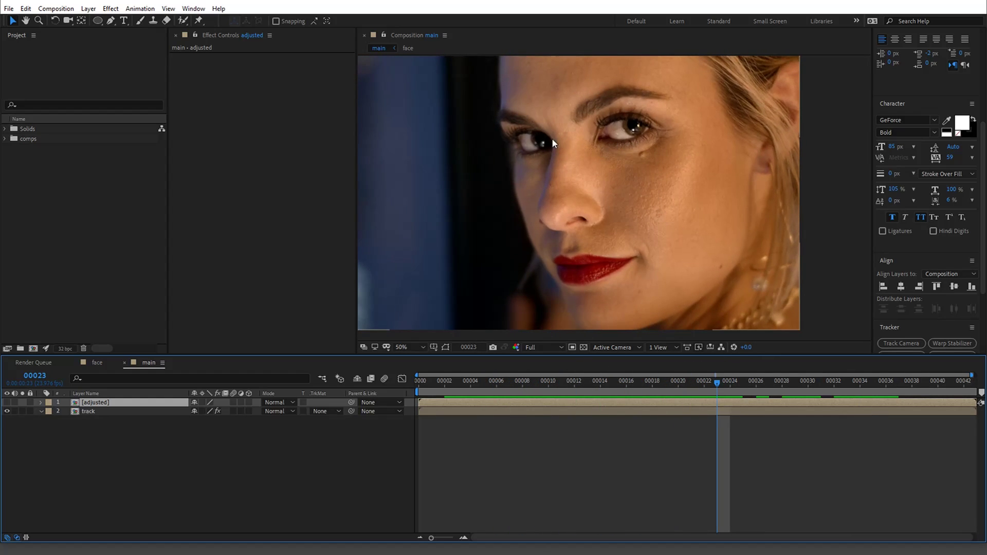
{"action": "left_click_drag", "start_coordinate": [650, 380], "coordinate": [615, 382]}
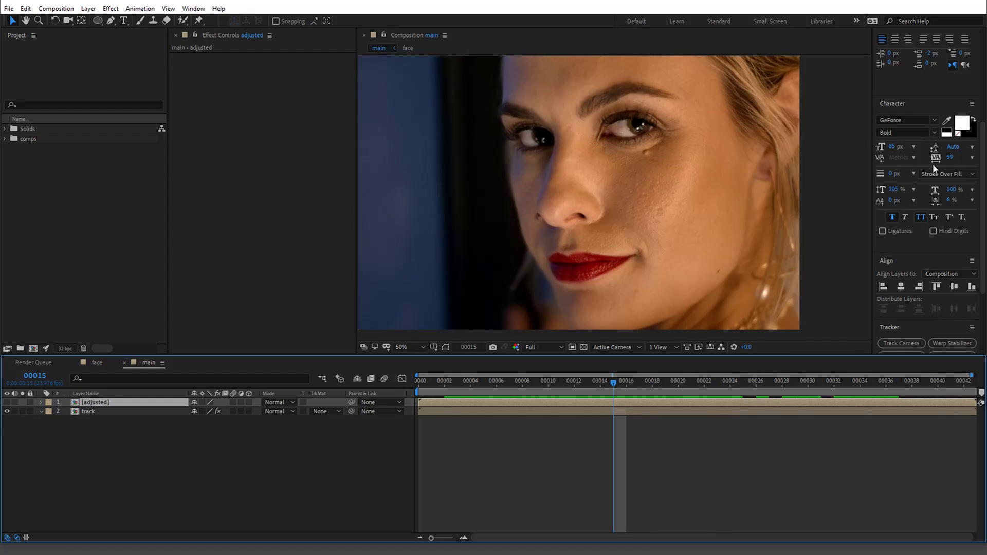
{"action": "left_click", "coordinate": [651, 381]}
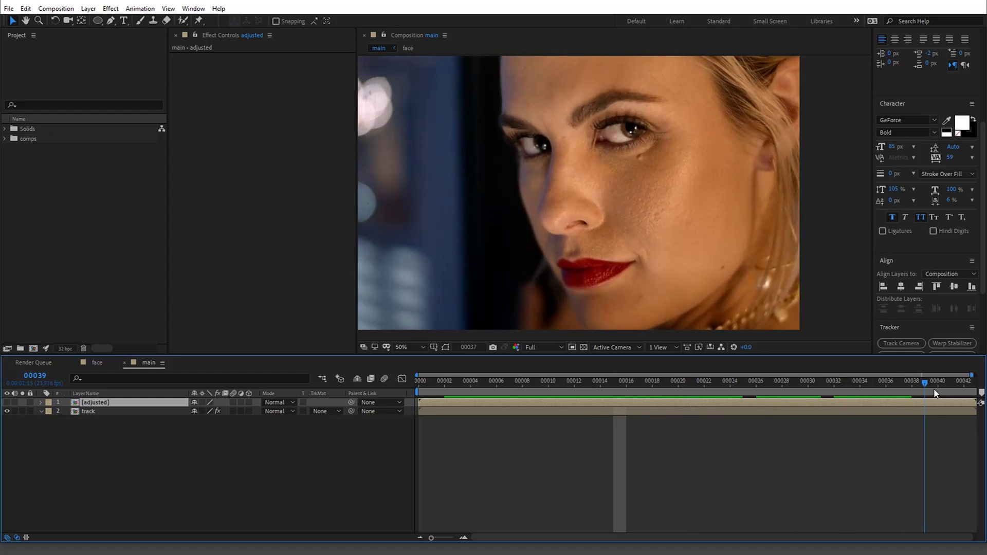
{"action": "left_click", "coordinate": [604, 381]}
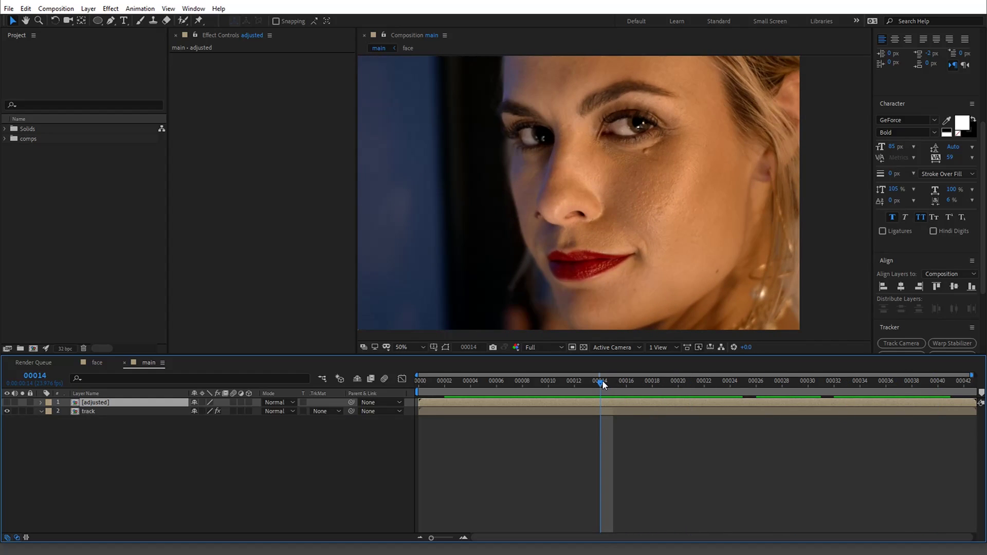
{"action": "left_click_drag", "start_coordinate": [576, 384], "coordinate": [523, 384]}
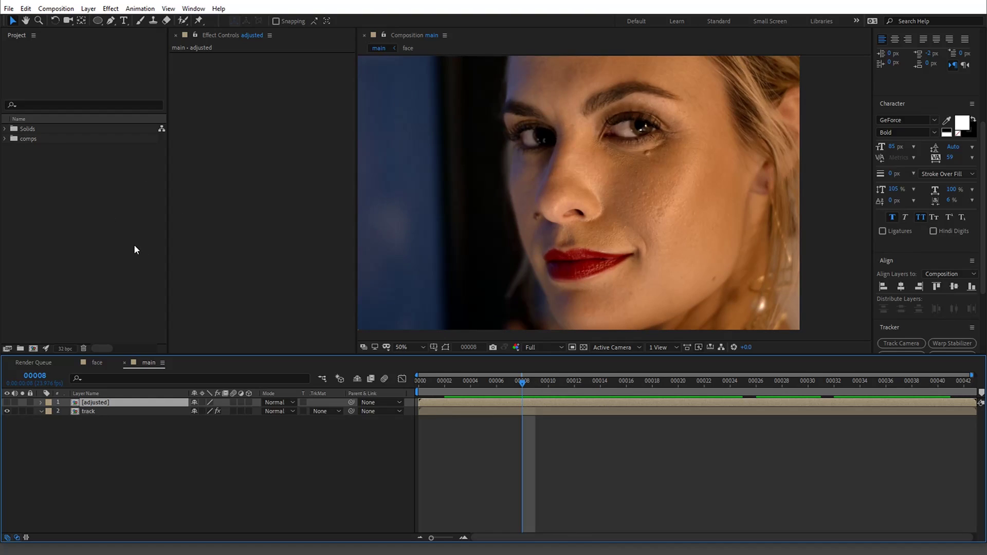
Delete the adjusted and track layers from the main composition.
{"action": "key", "text": "Delete"}
{"action": "left_click", "coordinate": [122, 403]}
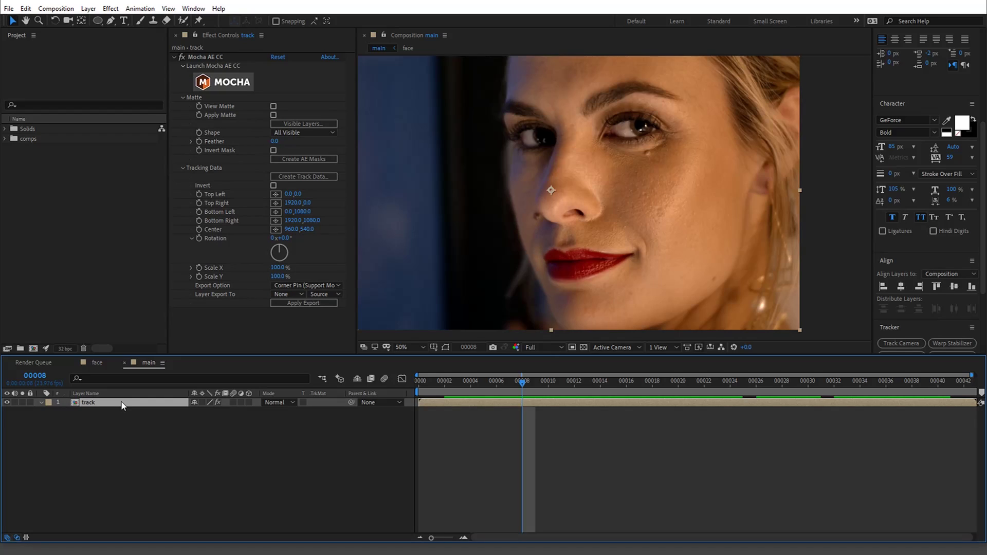
{"action": "key", "text": "Delete"}
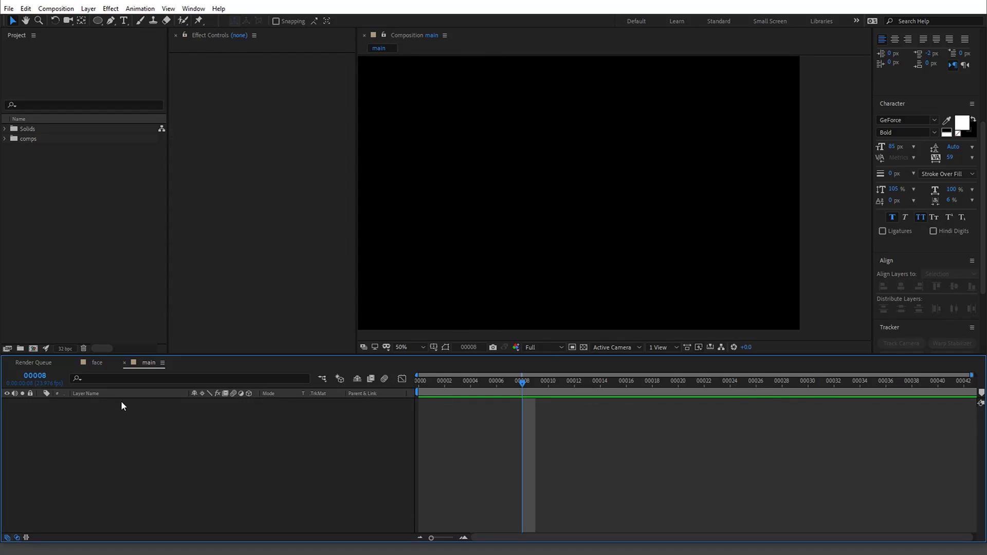
Create a new composition from the face composition in the comps folder and go to frame 14.
{"action": "left_click", "coordinate": [5, 139]}
{"action": "left_click", "coordinate": [47, 148]}
{"action": "left_click", "coordinate": [46, 158]}
{"action": "left_click", "coordinate": [45, 168]}
{"action": "left_click_drag", "start_coordinate": [44, 169], "coordinate": [34, 349]}
{"action": "left_click_drag", "start_coordinate": [437, 386], "coordinate": [599, 385]}
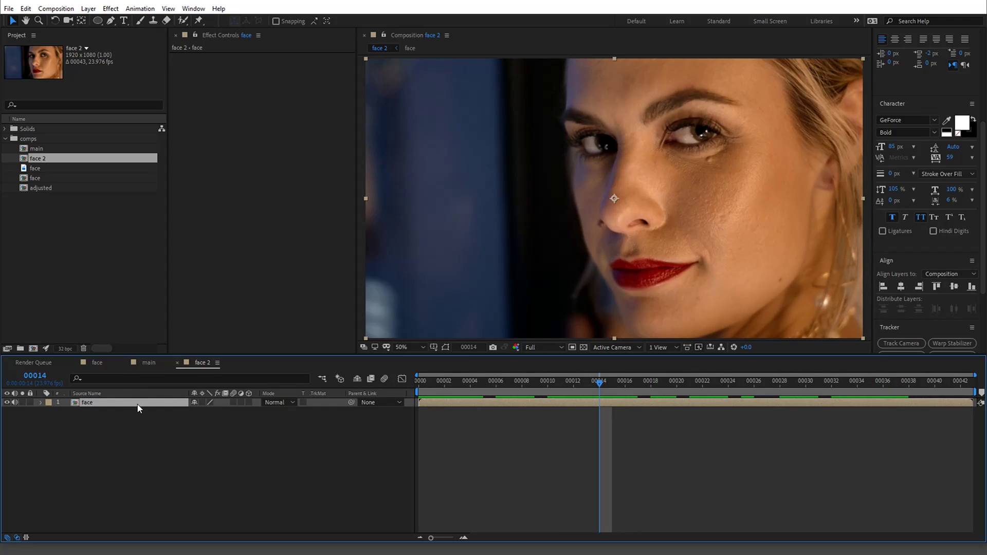
Duplicate the face layer, apply Boris FX Mocha tracking to the copy, and launch Mocha AE.
{"action": "key", "text": "ctrl+d"}
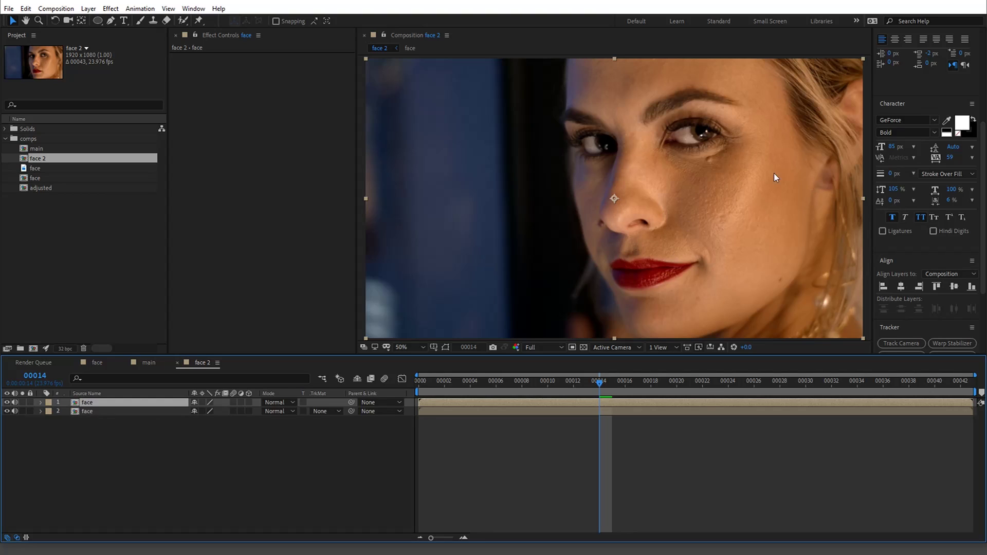
{"action": "left_click", "coordinate": [139, 8]}
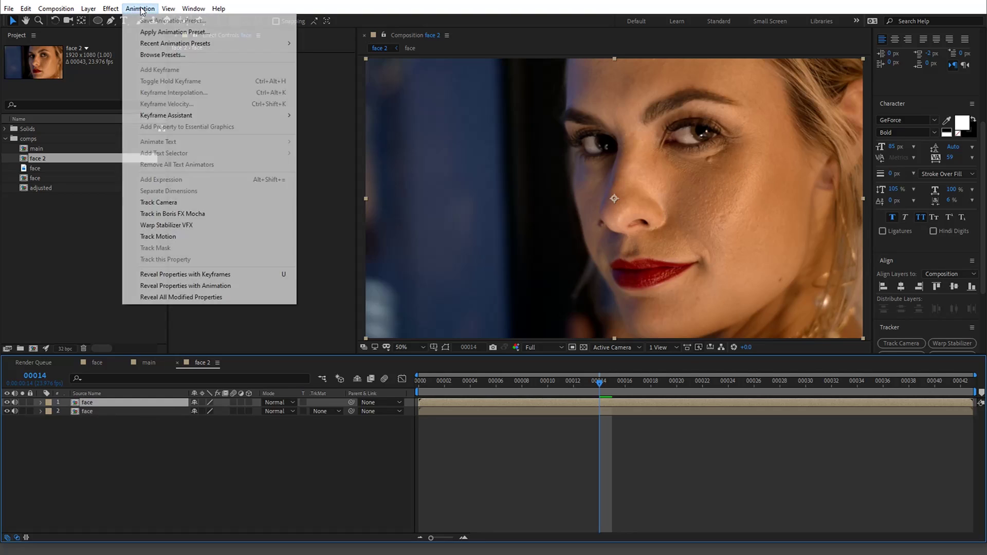
{"action": "left_click", "coordinate": [218, 213]}
{"action": "left_click", "coordinate": [232, 85]}
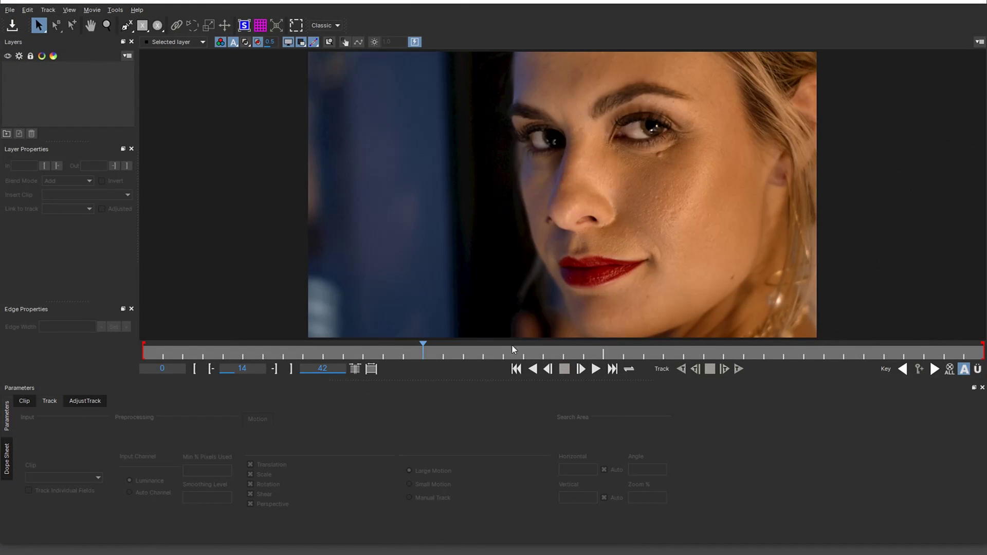
Play through the clip, stop at frame 20, and draw a closed X-spline around the large cheek area below the eye.
{"action": "left_click", "coordinate": [594, 369]}
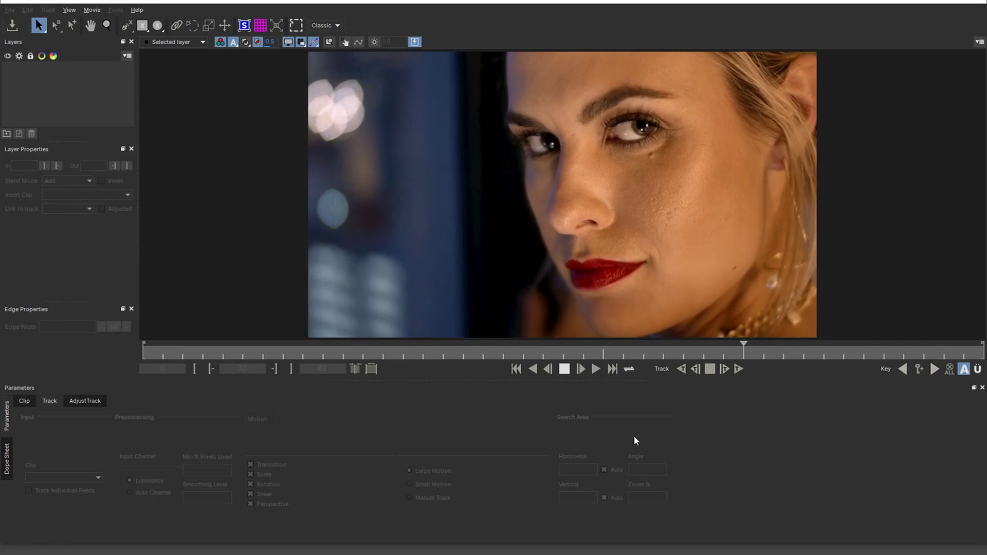
{"action": "left_click", "coordinate": [565, 376]}
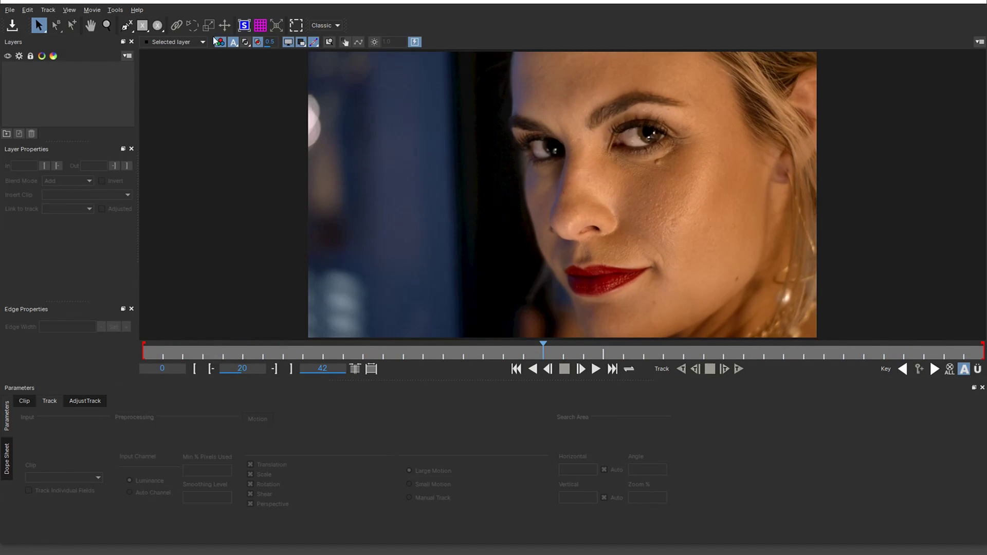
{"action": "left_click", "coordinate": [126, 26]}
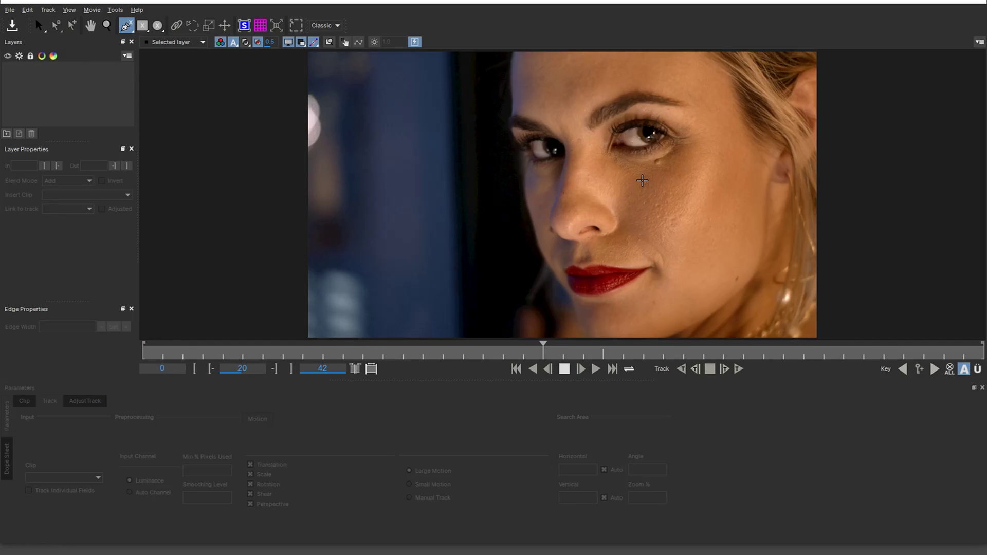
{"action": "left_click", "coordinate": [642, 179]}
{"action": "left_click", "coordinate": [623, 212]}
{"action": "left_click", "coordinate": [652, 258]}
{"action": "left_click", "coordinate": [673, 281]}
{"action": "left_click", "coordinate": [716, 220]}
{"action": "left_click", "coordinate": [726, 166]}
{"action": "left_click", "coordinate": [718, 137]}
{"action": "right_click", "coordinate": [718, 138]}
Round off all points of the cheek spline and rename its layer as cheek.
{"action": "left_click_drag", "start_coordinate": [670, 235], "coordinate": [757, 307]}
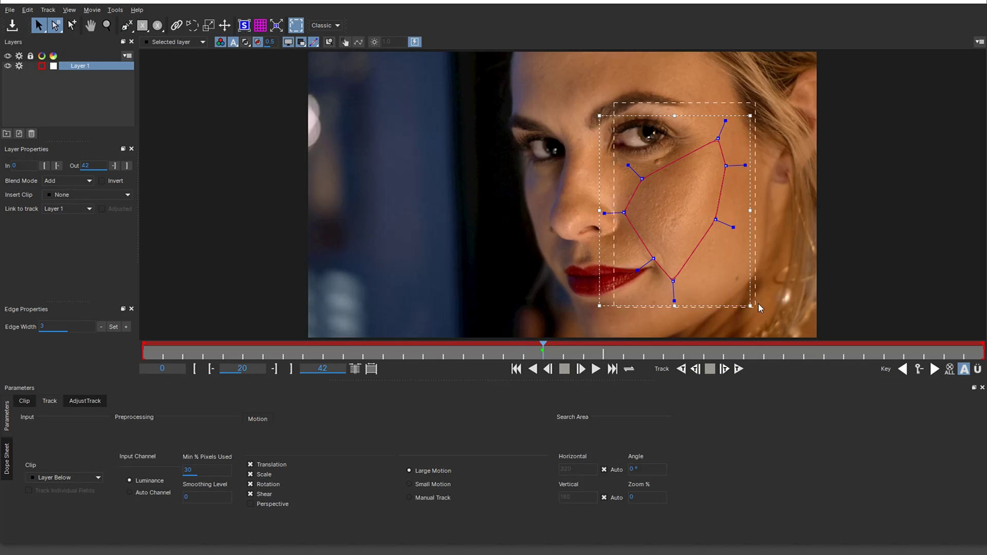
{"action": "left_click_drag", "start_coordinate": [731, 226], "coordinate": [709, 222]}
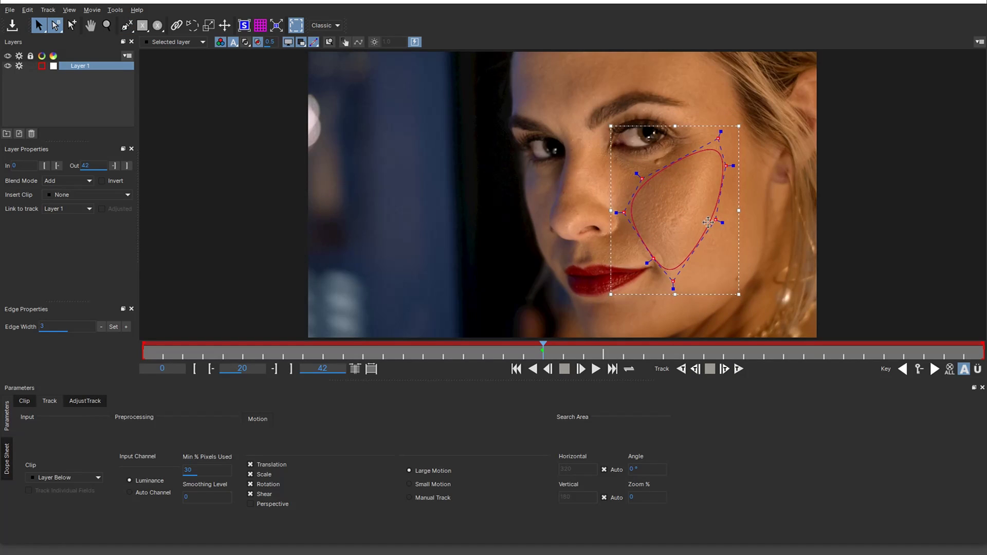
{"action": "double_click", "coordinate": [80, 66]}
{"action": "type", "text": "d"}
{"action": "key", "text": "Return"}
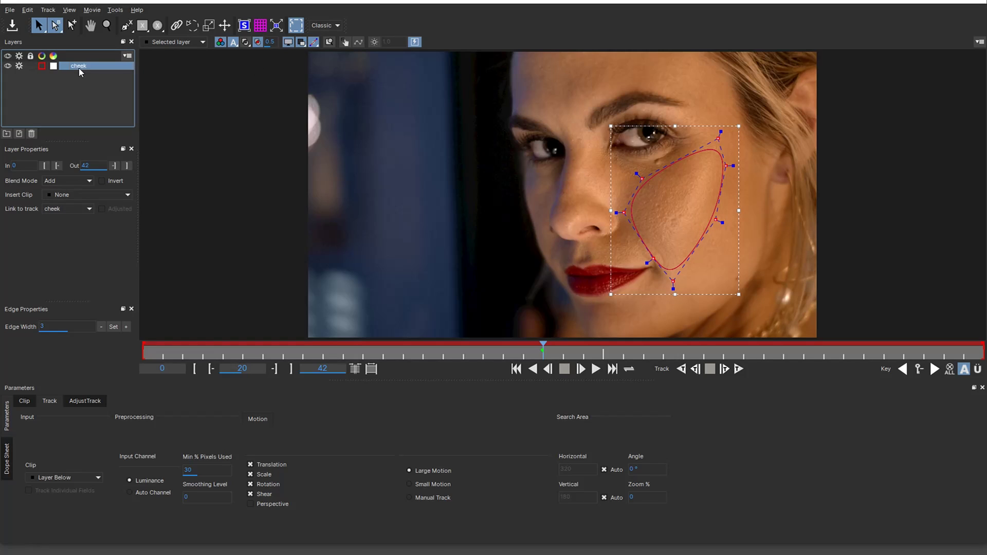
Track the cheek layer backward and forward with Min % Pixels Used at 75 and Perspective enabled, and lock the layer.
{"action": "double_click", "coordinate": [219, 471]}
{"action": "type", "text": "75"}
{"action": "left_click", "coordinate": [250, 503]}
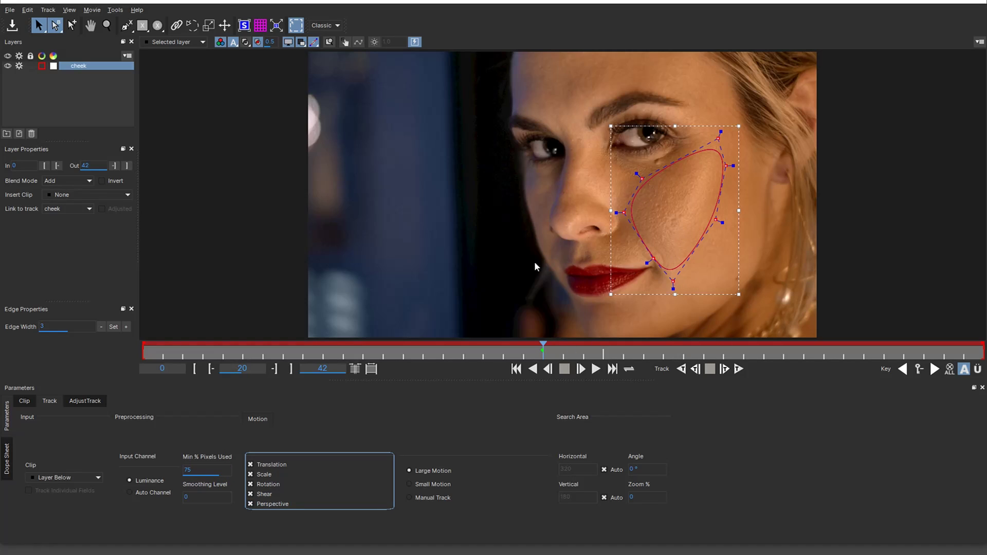
{"action": "left_click", "coordinate": [680, 370]}
{"action": "left_click", "coordinate": [736, 370]}
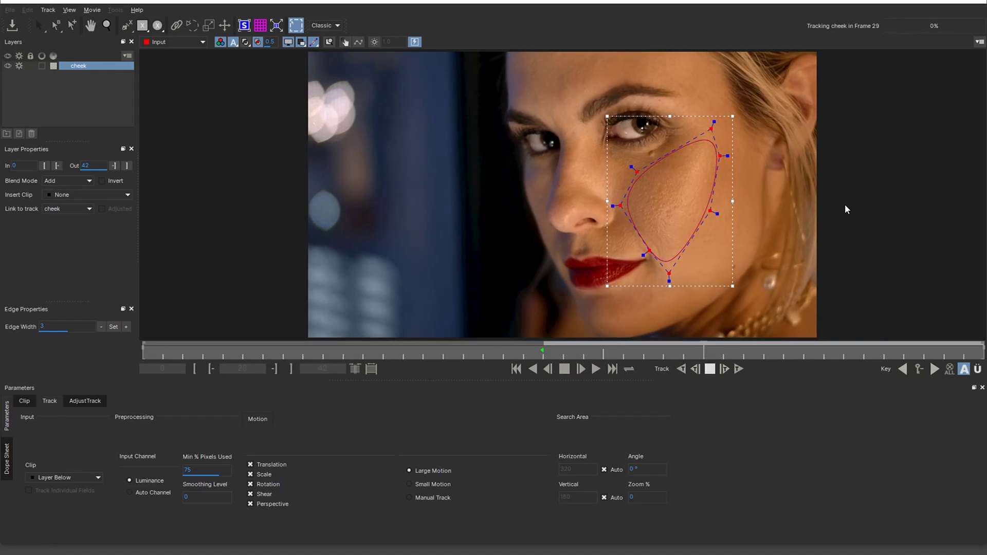
{"action": "left_click_drag", "start_coordinate": [935, 345], "coordinate": [636, 351]}
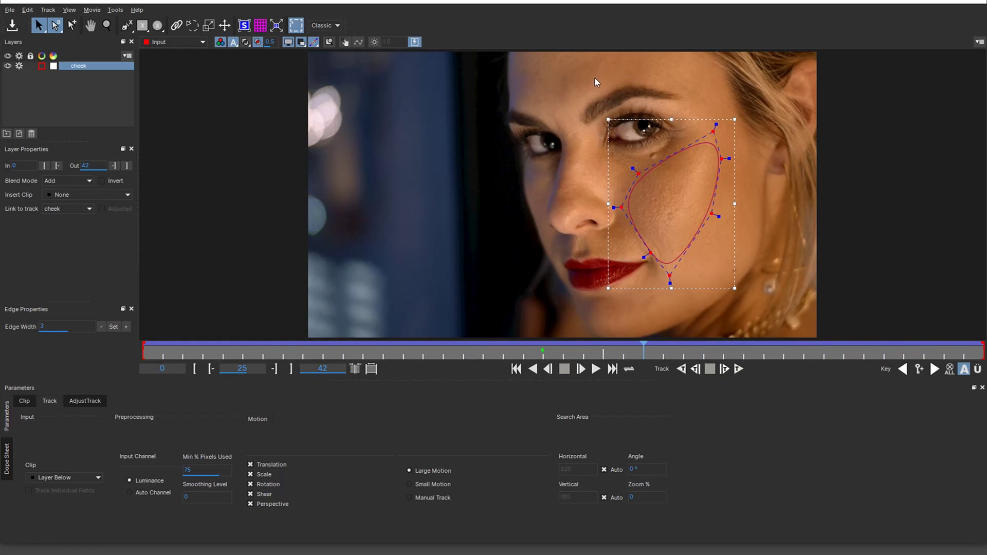
{"action": "left_click", "coordinate": [31, 66]}
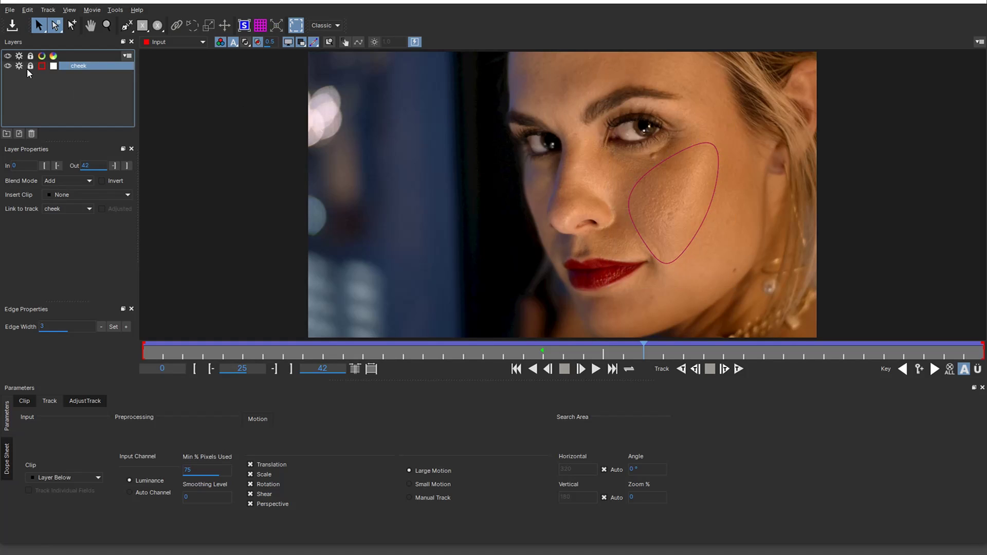
Draw a closed X-spline around the forehead at frame 25, following the tops of the eyebrows and extending above the frame edge.
{"action": "left_click", "coordinate": [126, 25]}
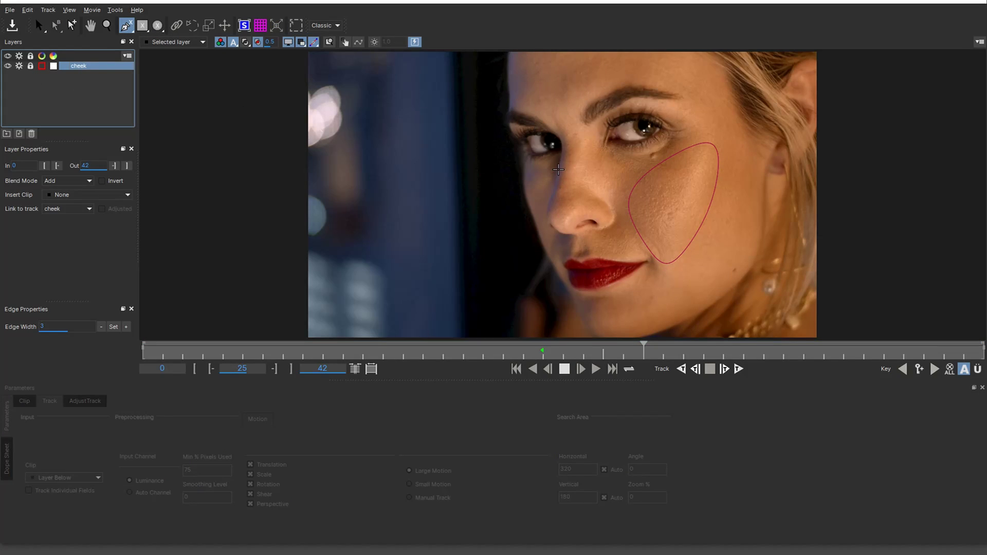
{"action": "scroll", "coordinate": [558, 169], "scroll_direction": "down", "scroll_amount": 2}
{"action": "key", "text": "z"}
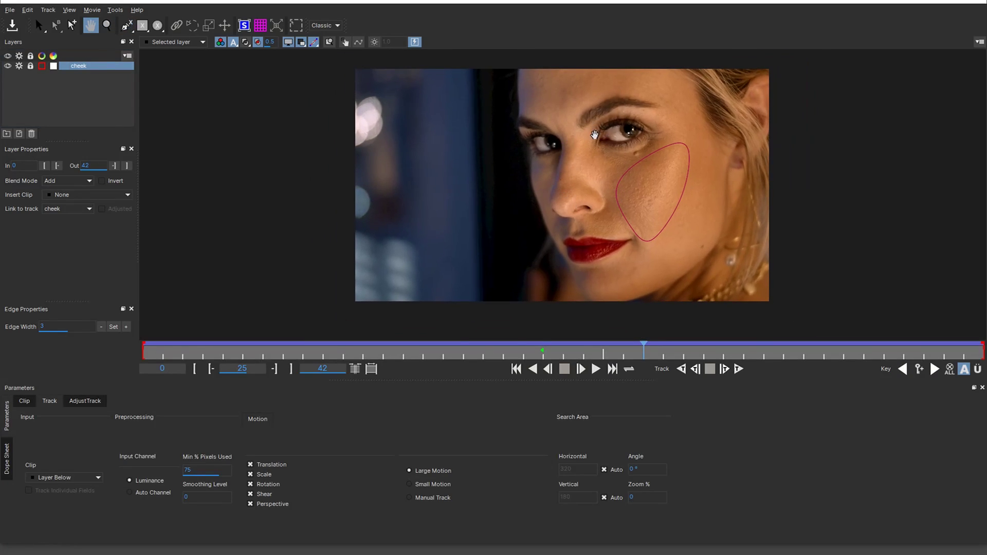
{"action": "left_click_drag", "start_coordinate": [595, 134], "coordinate": [578, 199]}
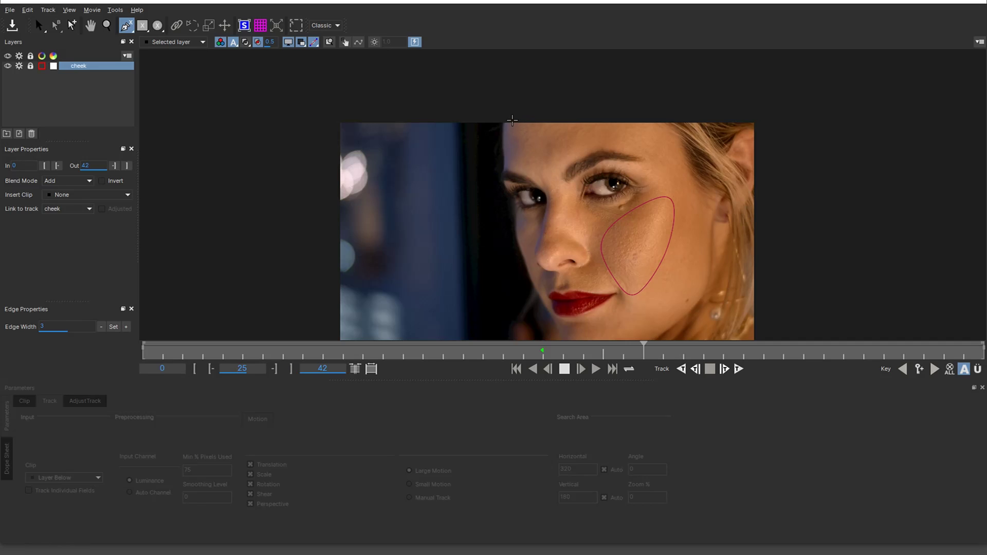
{"action": "left_click", "coordinate": [512, 120]}
{"action": "left_click", "coordinate": [511, 156]}
{"action": "left_click", "coordinate": [521, 165]}
{"action": "left_click", "coordinate": [550, 168]}
{"action": "left_click", "coordinate": [580, 150]}
{"action": "left_click", "coordinate": [605, 142]}
{"action": "left_click", "coordinate": [626, 145]}
{"action": "left_click", "coordinate": [644, 100]}
{"action": "right_click", "coordinate": [636, 95]}
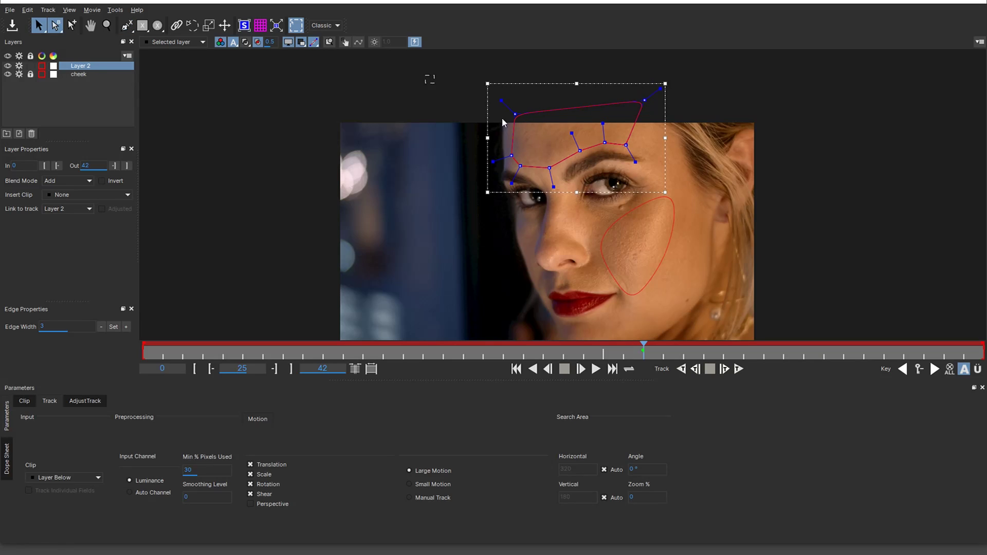
Round off all points of the forehead spline and rename its layer as brow.
{"action": "left_click_drag", "start_coordinate": [636, 161], "coordinate": [630, 157]}
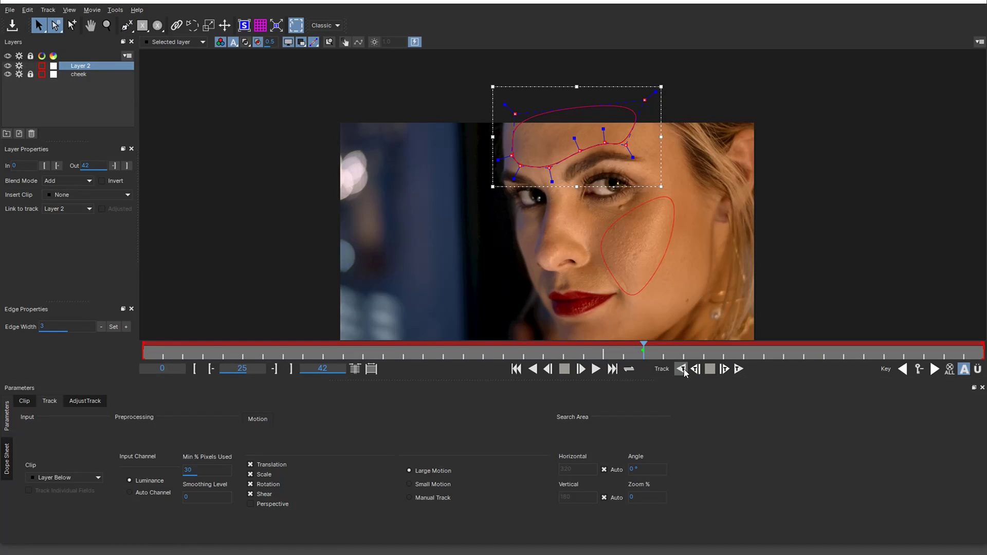
{"action": "double_click", "coordinate": [88, 67]}
{"action": "type", "text": "brow"}
{"action": "key", "text": "Return"}
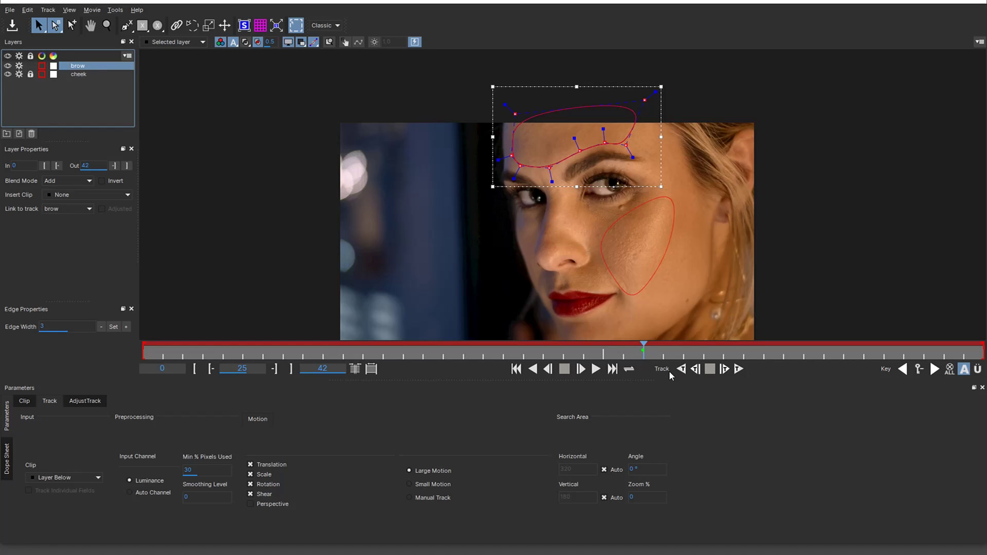
Track the brow layer with Min % Pixels Used at 75 and Perspective enabled, and lock the layer.
{"action": "left_click", "coordinate": [200, 471]}
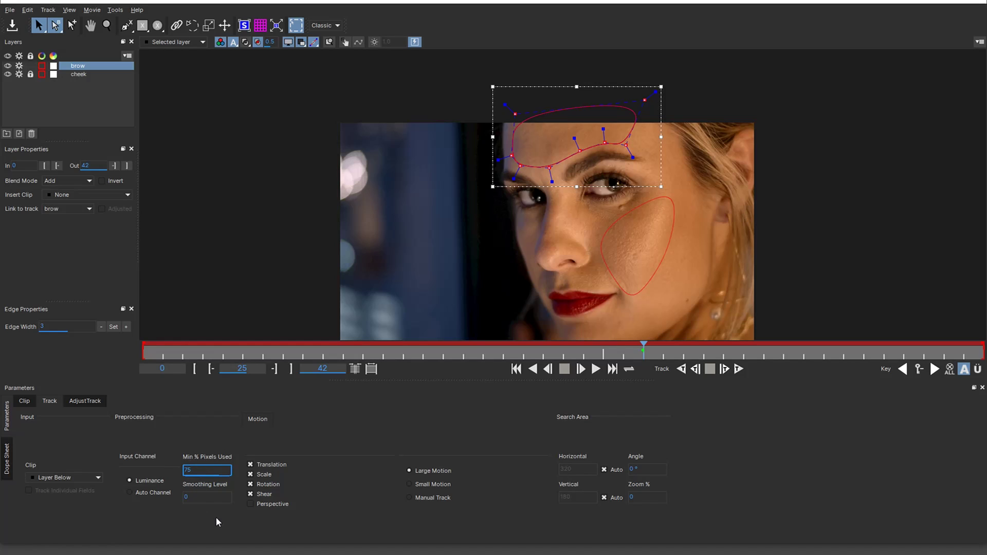
{"action": "left_click", "coordinate": [251, 505]}
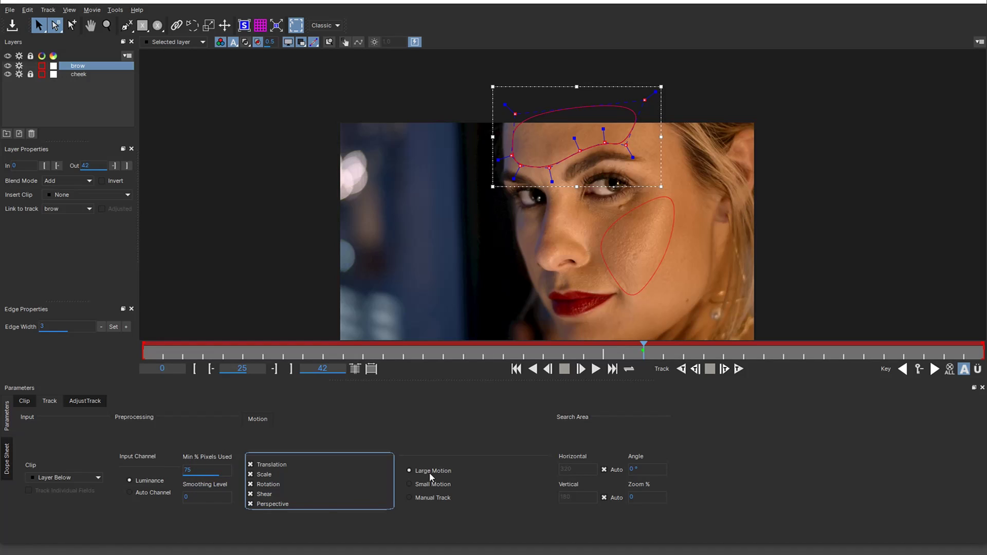
{"action": "left_click", "coordinate": [738, 369]}
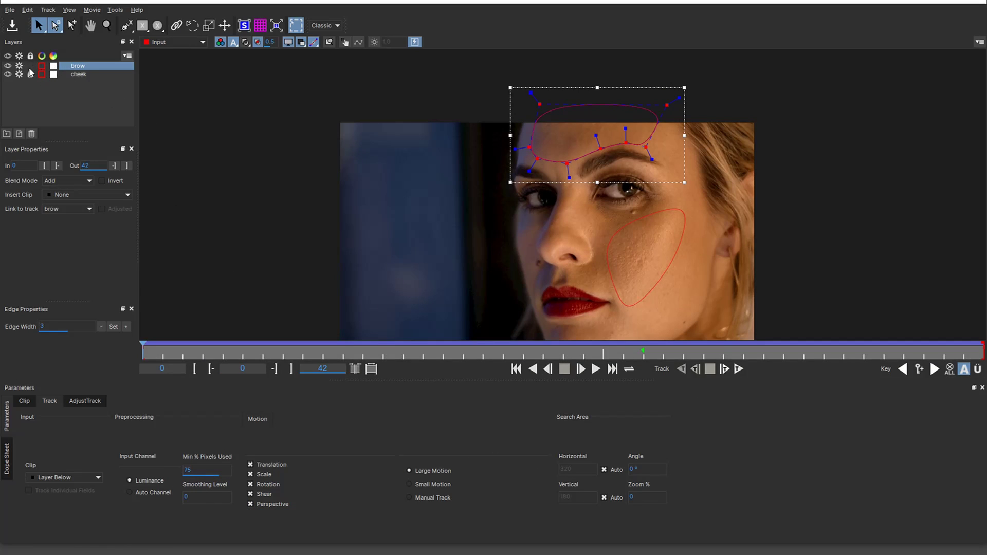
{"action": "left_click", "coordinate": [30, 72]}
Save the Mocha project and exit to After Effects.
{"action": "left_click", "coordinate": [9, 10]}
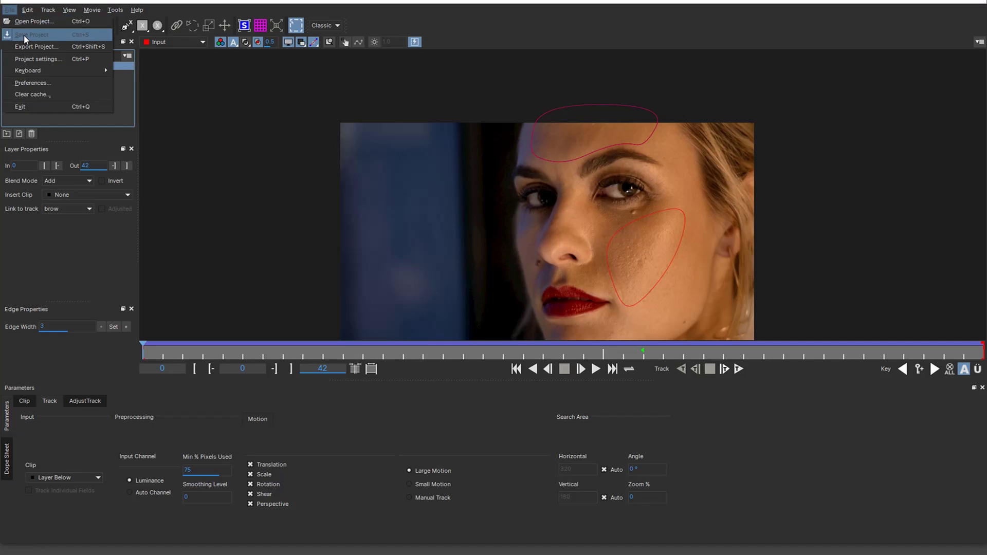
{"action": "left_click", "coordinate": [24, 39]}
{"action": "left_click", "coordinate": [9, 10]}
{"action": "left_click", "coordinate": [32, 103]}
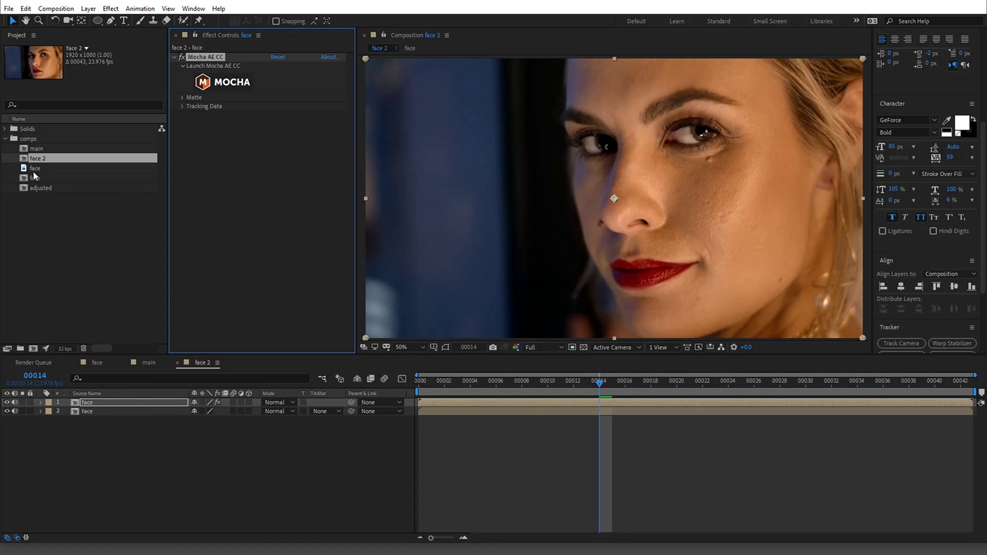
Add the face comp as the topmost layer of the face 2 comp and rename the layer as blur.
{"action": "left_click_drag", "start_coordinate": [48, 178], "coordinate": [117, 404]}
{"action": "left_click", "coordinate": [110, 410]}
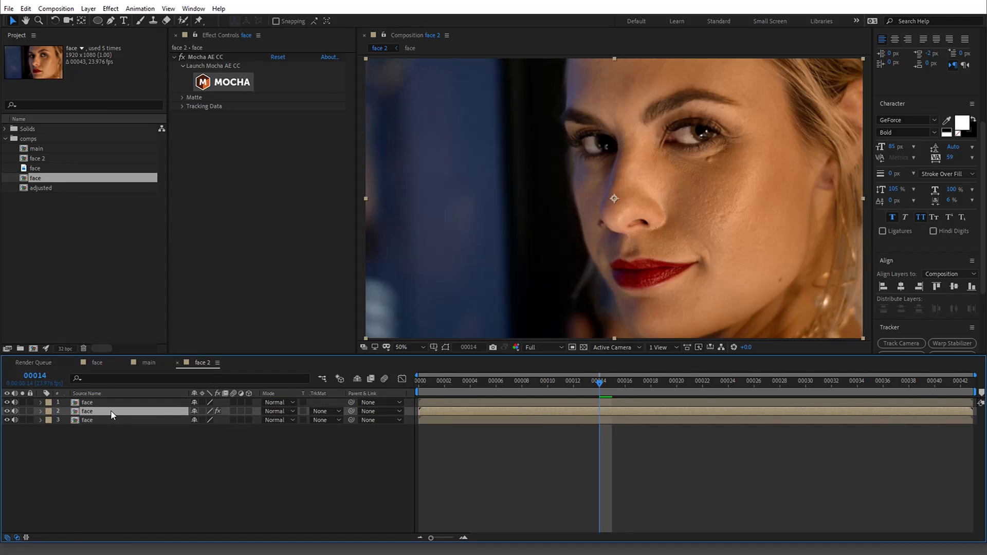
{"action": "left_click", "coordinate": [112, 403]}
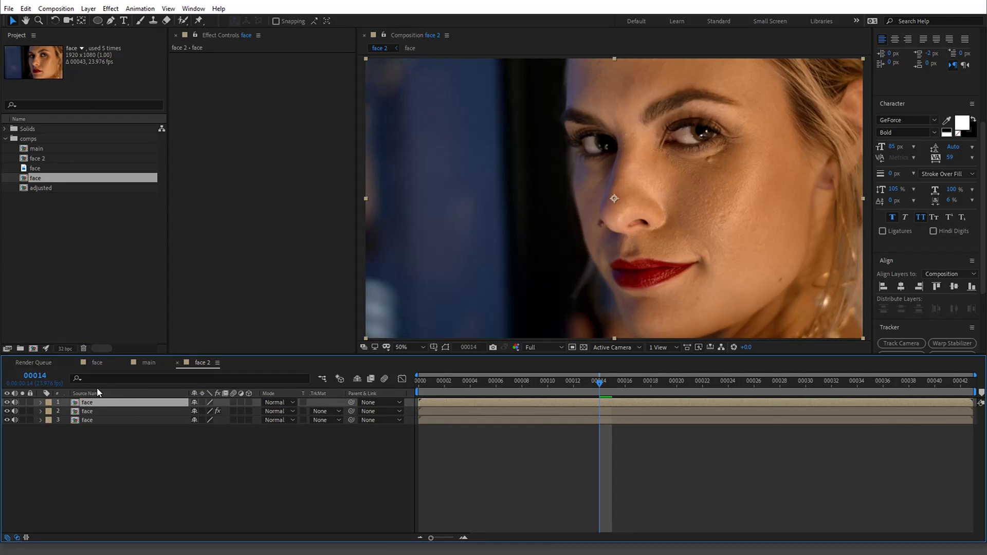
{"action": "key", "text": "Return"}
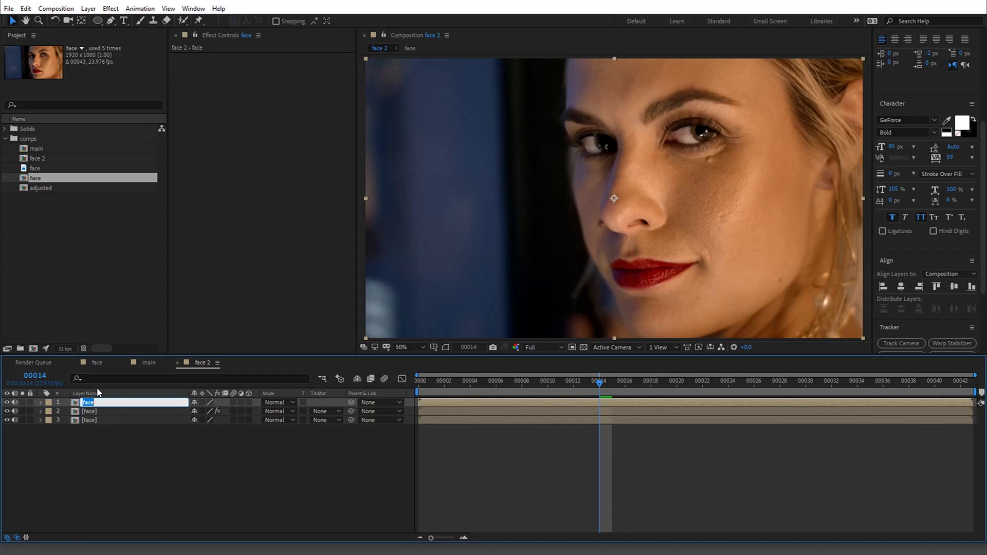
{"action": "type", "text": "blur"}
{"action": "key", "text": "Return"}
Apply the Fast Box Blur effect to the blur layer.
{"action": "left_click", "coordinate": [266, 298]}
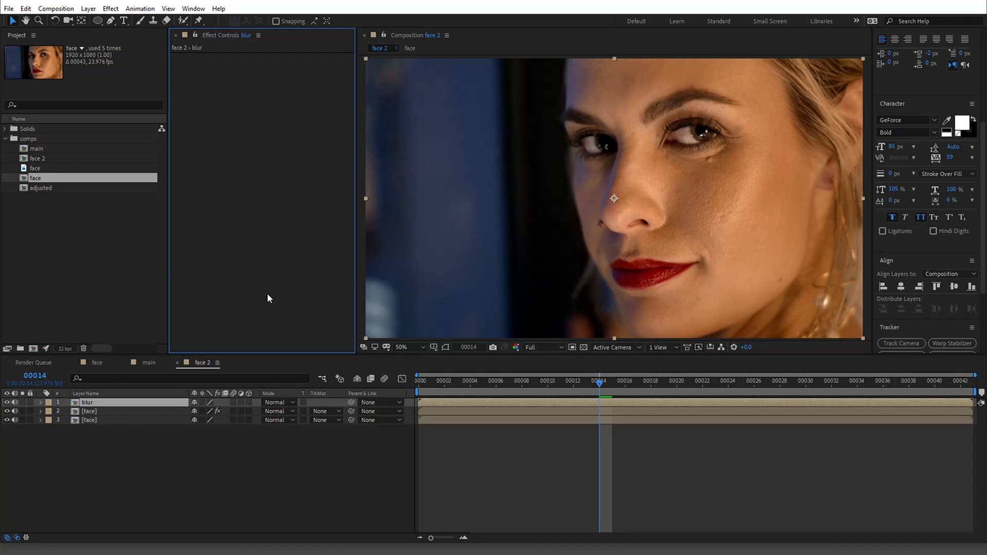
{"action": "key", "text": "ctrl+space"}
{"action": "type", "text": "fast"}
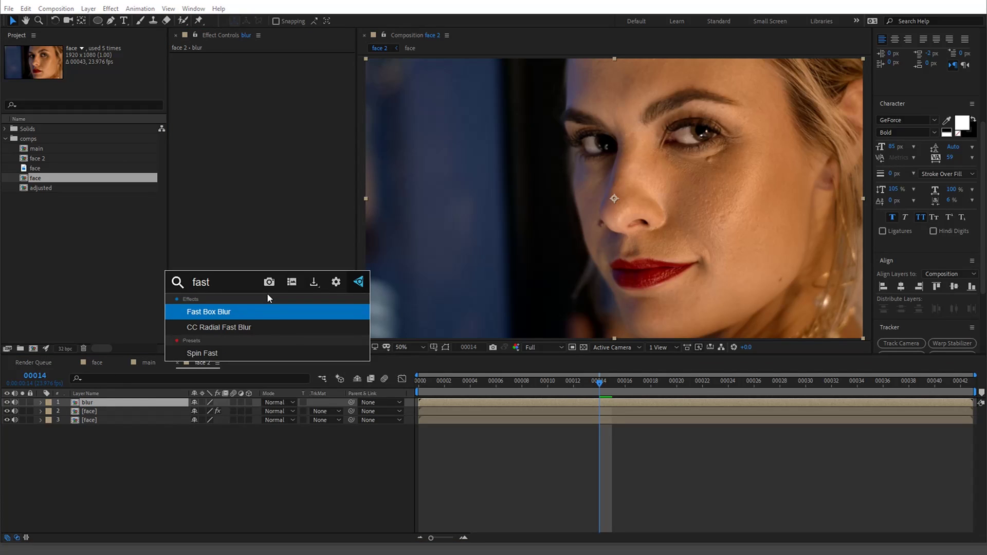
{"action": "key", "text": "Return"}
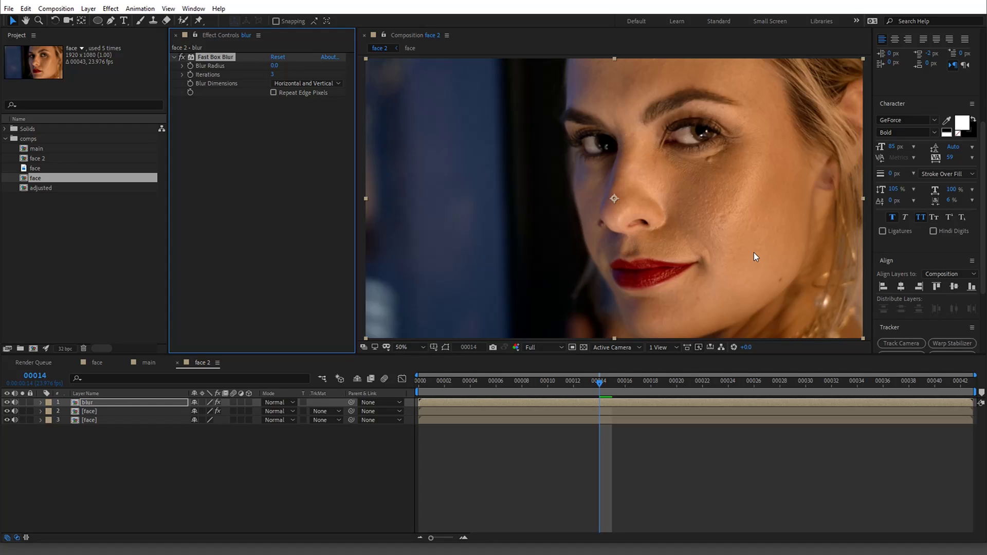
Examine the skin texture around the nose and cheek up close.
{"action": "scroll", "coordinate": [736, 236], "scroll_direction": "up", "scroll_amount": 4}
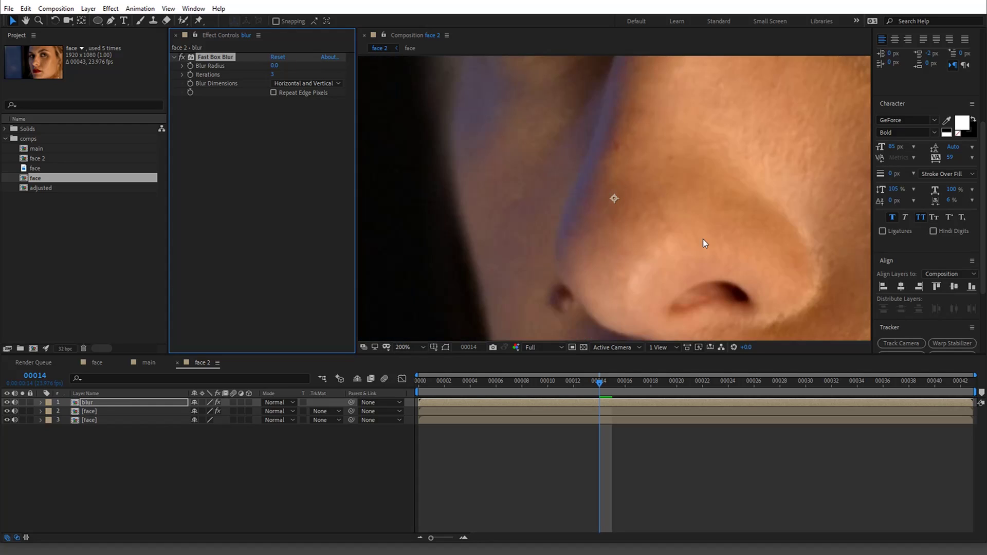
{"action": "scroll", "coordinate": [717, 233], "scroll_direction": "down", "scroll_amount": 4}
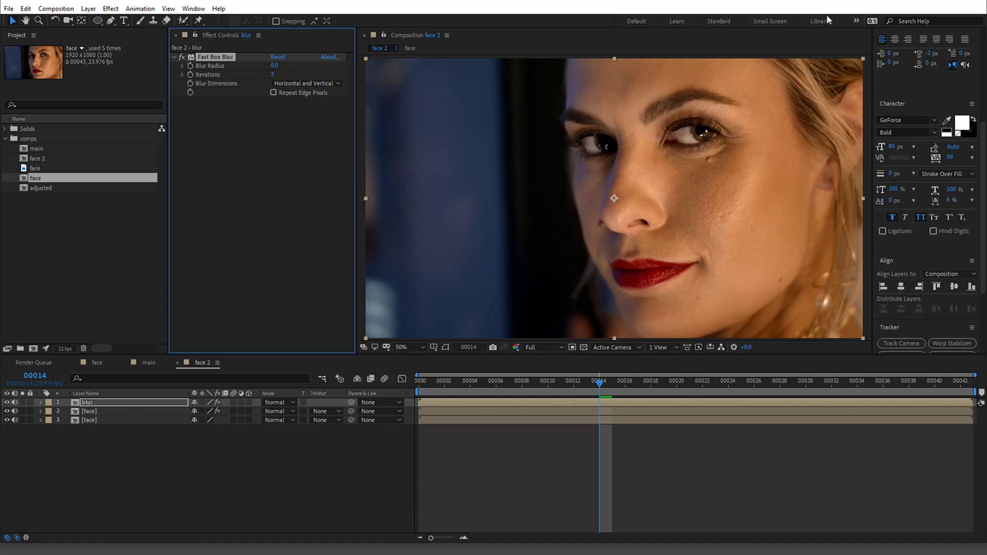
{"action": "key", "text": "period"}
{"action": "key", "text": "period"}
{"action": "scroll", "coordinate": [804, 150], "scroll_direction": "up", "scroll_amount": 5}
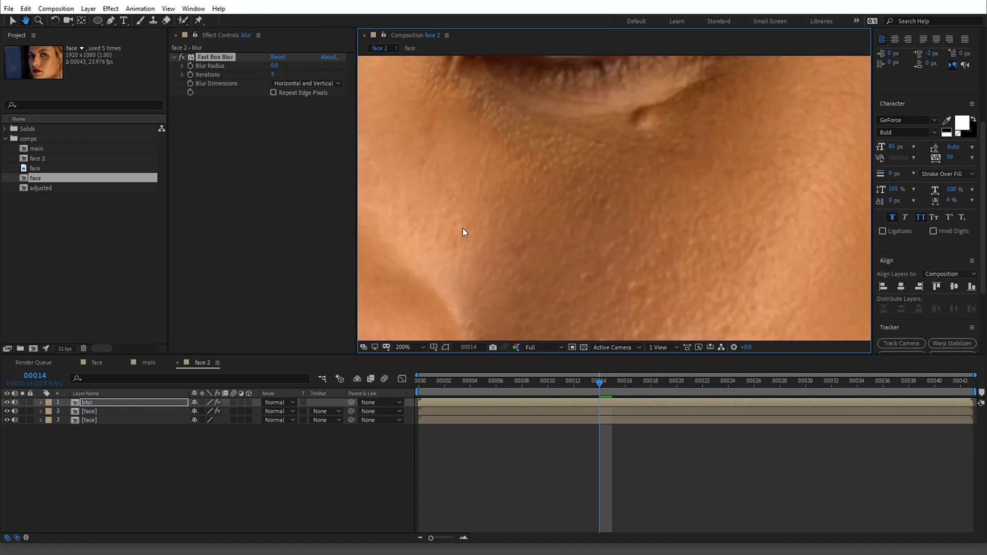
{"action": "scroll", "coordinate": [673, 170], "scroll_direction": "down", "scroll_amount": 3}
{"action": "scroll", "coordinate": [670, 222], "scroll_direction": "down", "scroll_amount": 5}
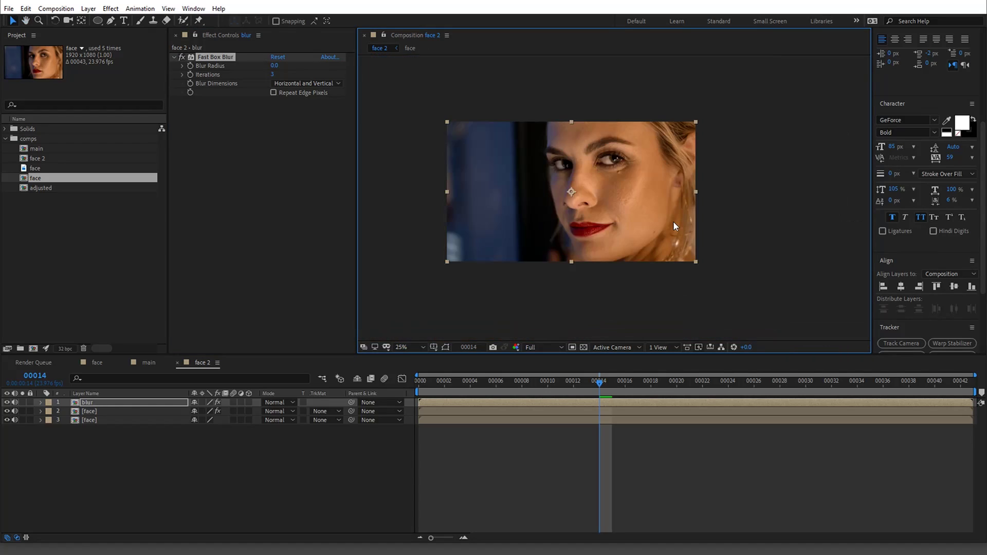
{"action": "scroll", "coordinate": [670, 223], "scroll_direction": "up", "scroll_amount": 1}
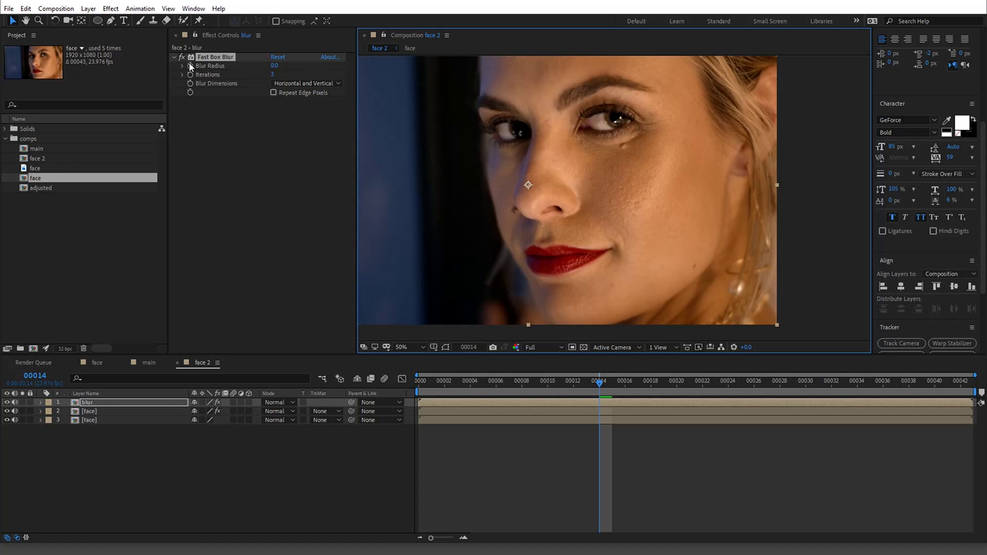
Set the Fast Box Blur's Blur Radius to 9 and enable Repeat Edge Pixels.
{"action": "left_click", "coordinate": [275, 67]}
{"action": "type", "text": "9"}
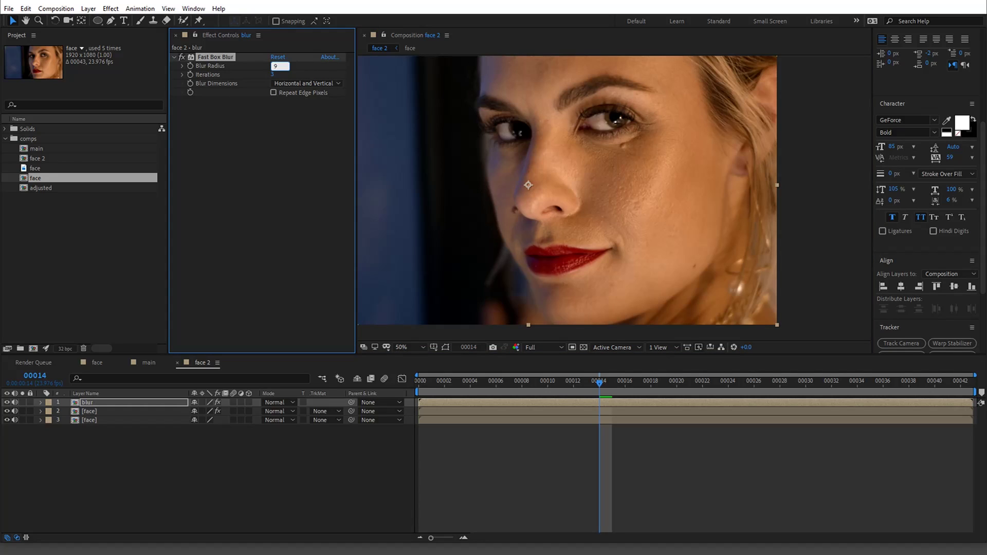
{"action": "key", "text": "Return"}
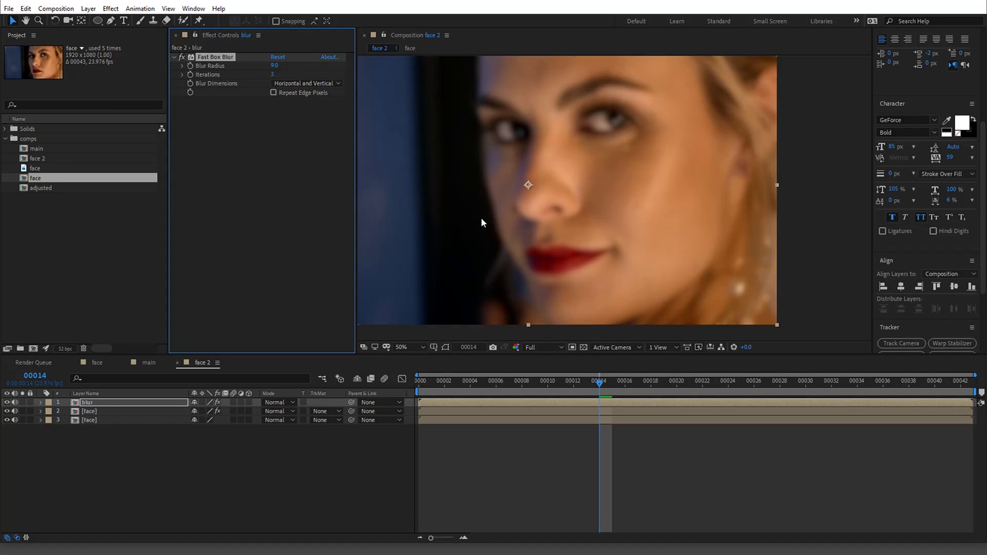
{"action": "left_click", "coordinate": [273, 93]}
Duplicate the blur layer as texture and remove the Fast Box Blur effect from the copy.
{"action": "left_click", "coordinate": [122, 404]}
{"action": "key", "text": "ctrl+d"}
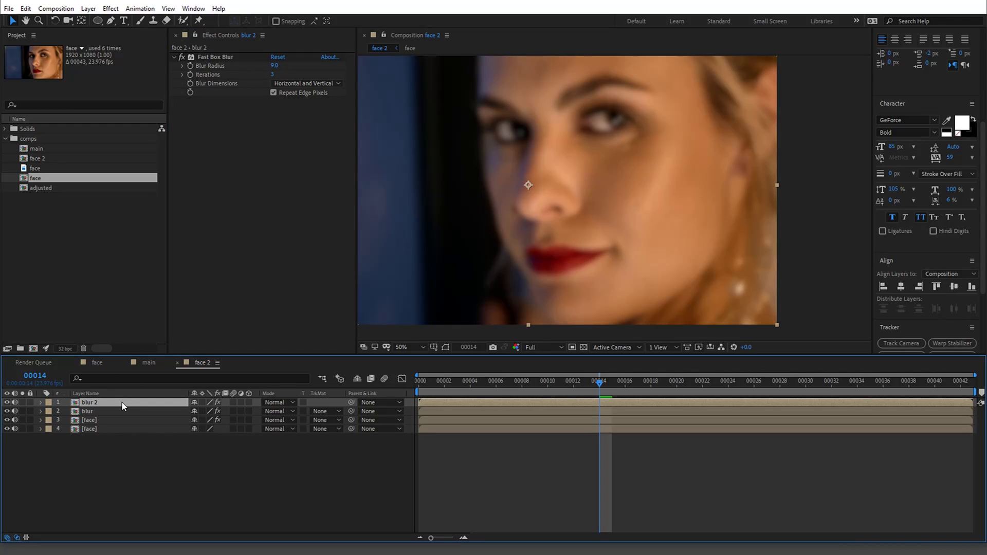
{"action": "key", "text": "Return"}
{"action": "type", "text": "texture"}
{"action": "key", "text": "Return"}
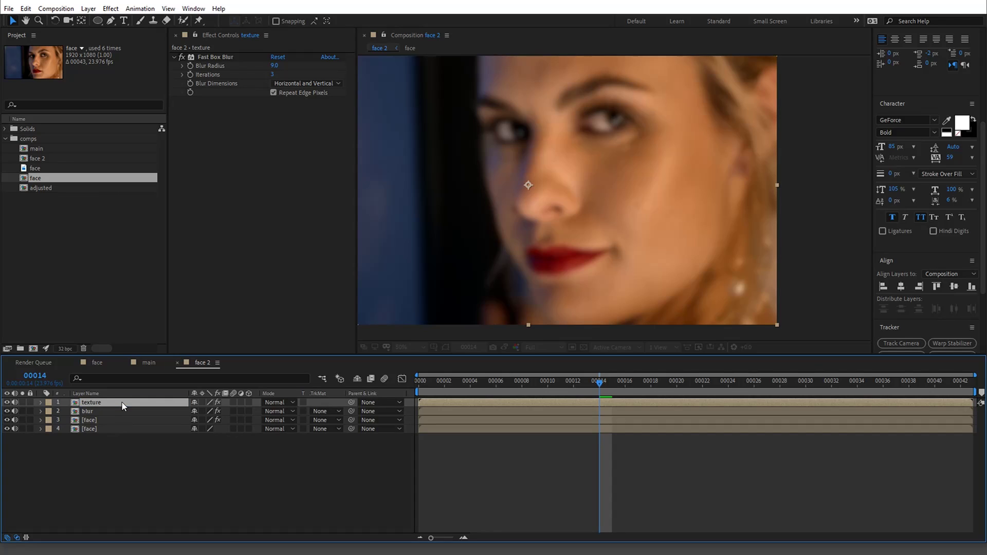
{"action": "left_click", "coordinate": [215, 58]}
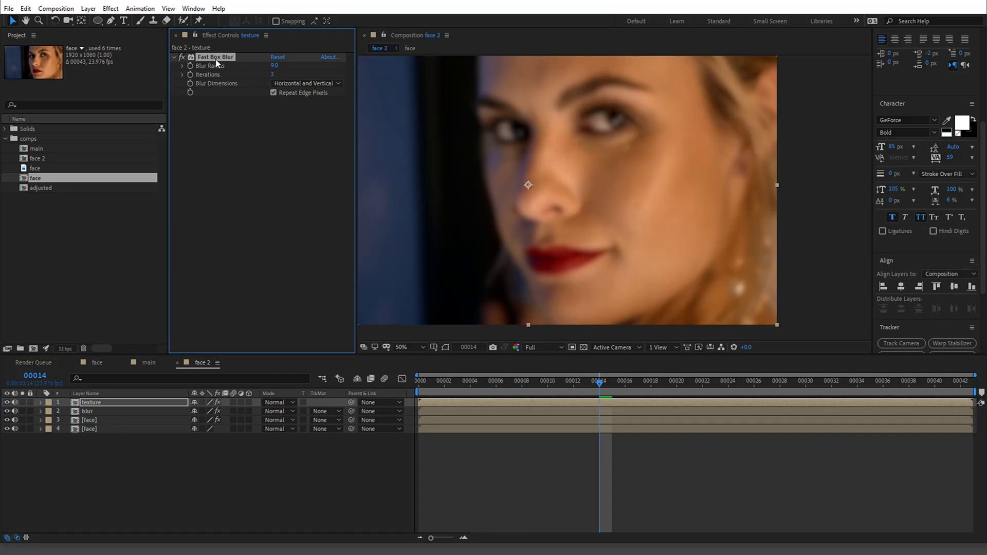
{"action": "key", "text": "Delete"}
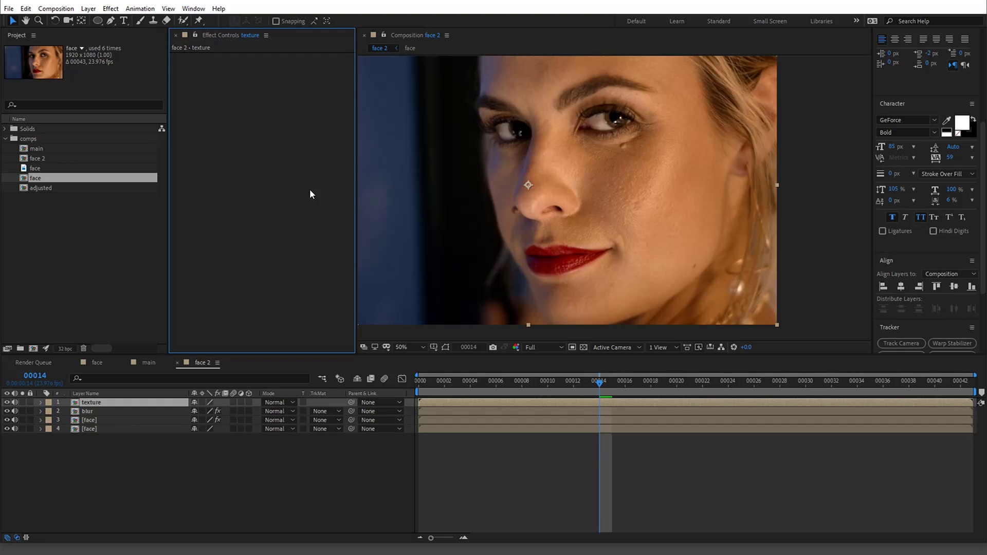
Apply the CC Composite effect to the texture layer and set its Opacity to 50%.
{"action": "key", "text": "period"}
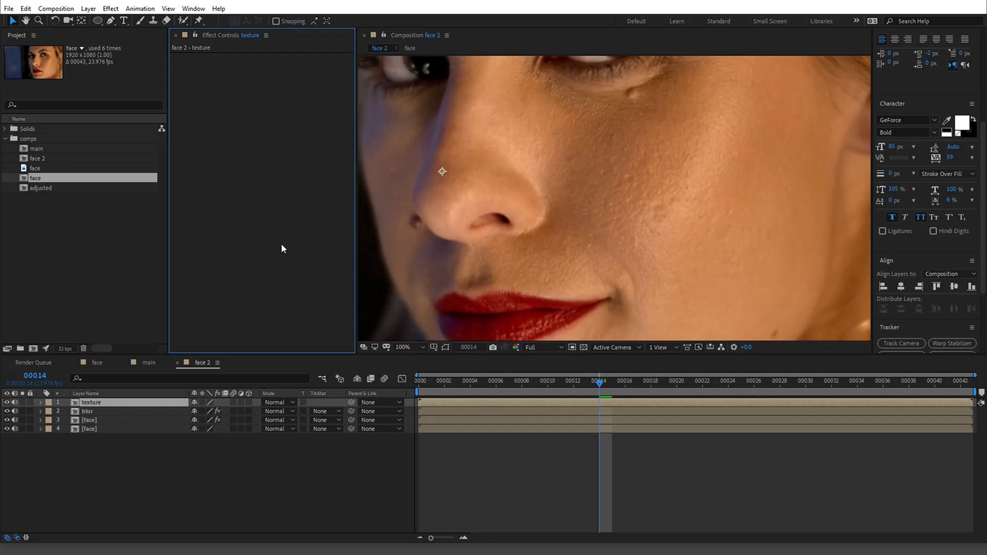
{"action": "key", "text": "ctrl+space"}
{"action": "type", "text": "compo"}
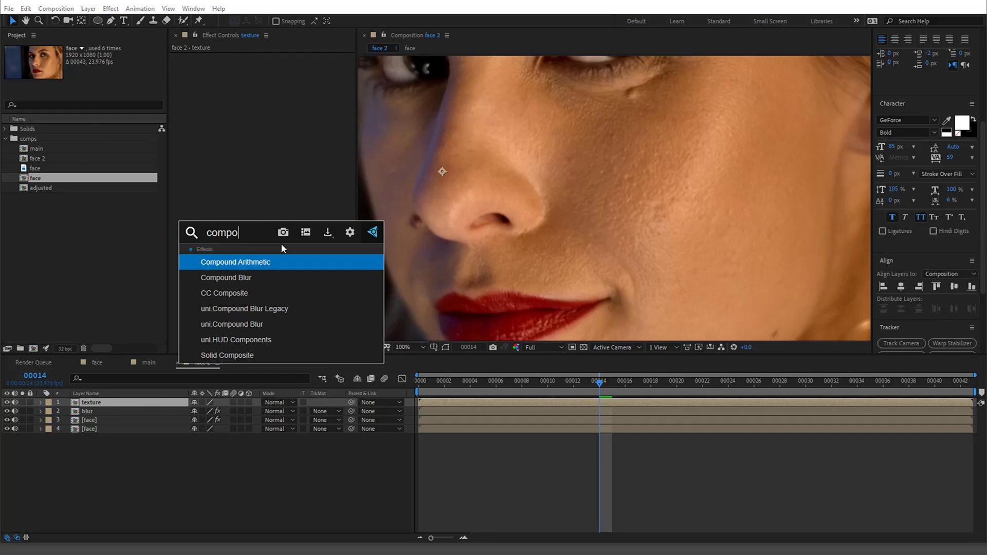
{"action": "key", "text": "Down"}
{"action": "key", "text": "Down"}
{"action": "key", "text": "Return"}
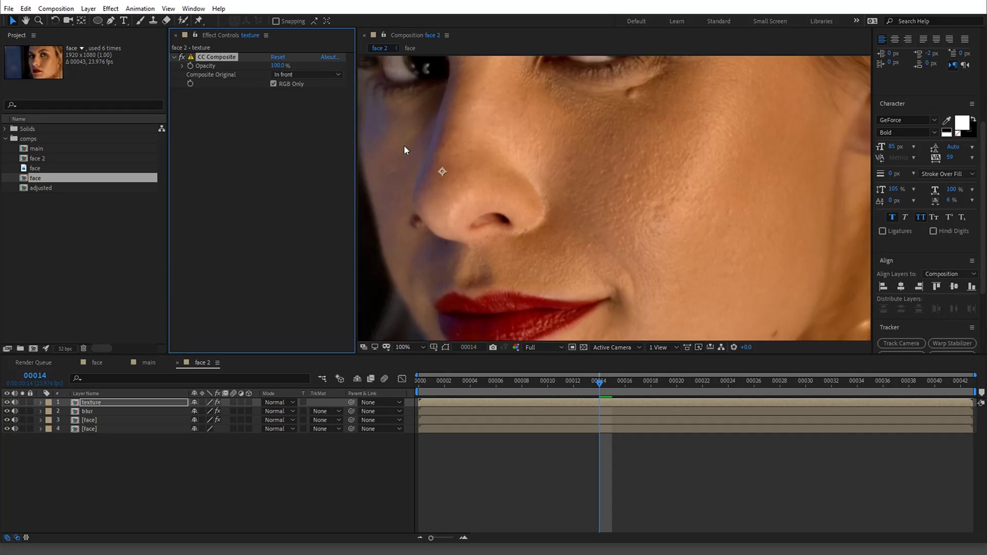
{"action": "left_click", "coordinate": [279, 66]}
{"action": "type", "text": "50"}
{"action": "key", "text": "Return"}
Hide the three layers below texture and check the image with the transparency grid toggled on and off.
{"action": "left_click_drag", "start_coordinate": [8, 413], "coordinate": [8, 430]}
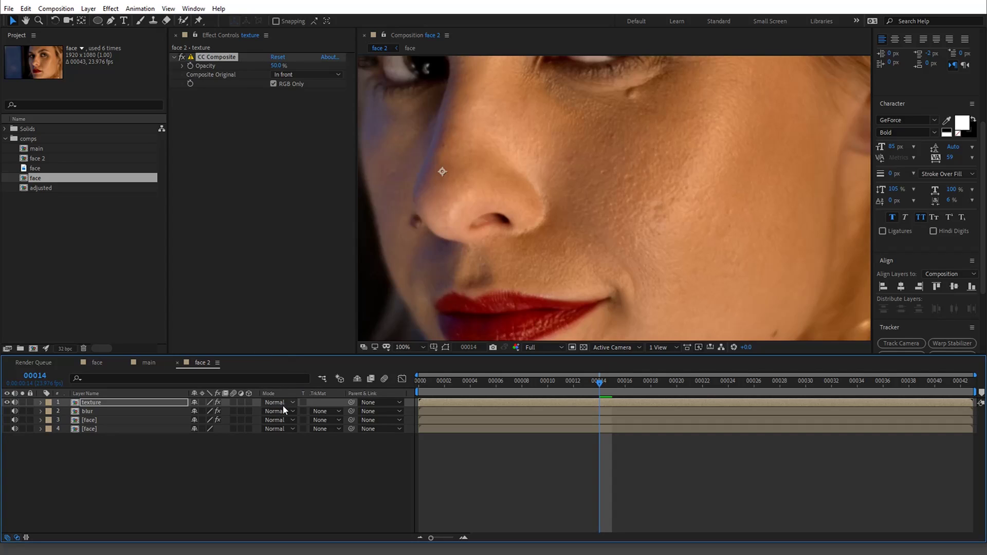
{"action": "left_click", "coordinate": [582, 349]}
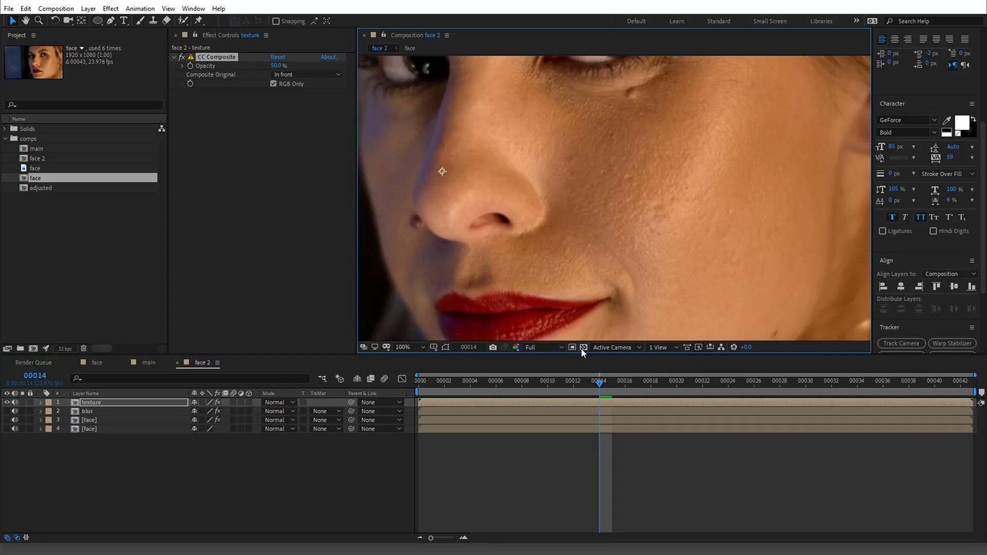
{"action": "left_click", "coordinate": [583, 347]}
{"action": "left_click", "coordinate": [583, 347]}
{"action": "left_click", "coordinate": [583, 347]}
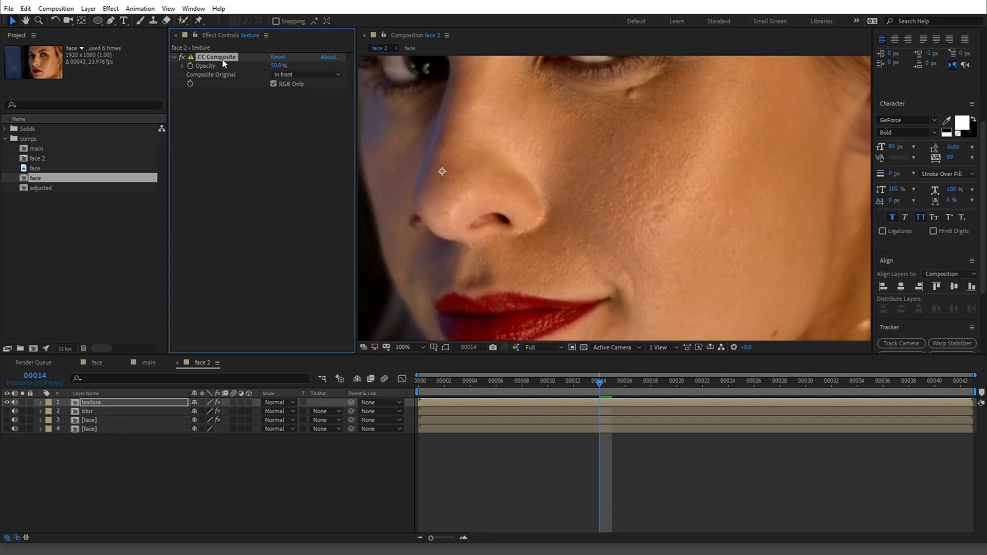
Apply the Invert effect to the texture layer and place CC Composite below it in the effect order.
{"action": "key", "text": "ctrl+space"}
{"action": "type", "text": "invert"}
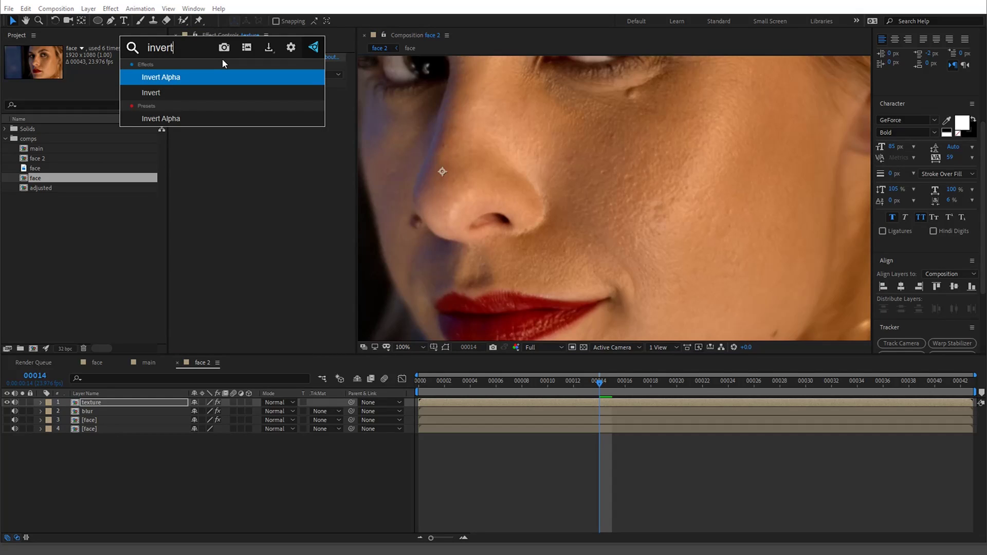
{"action": "key", "text": "Down"}
{"action": "key", "text": "Return"}
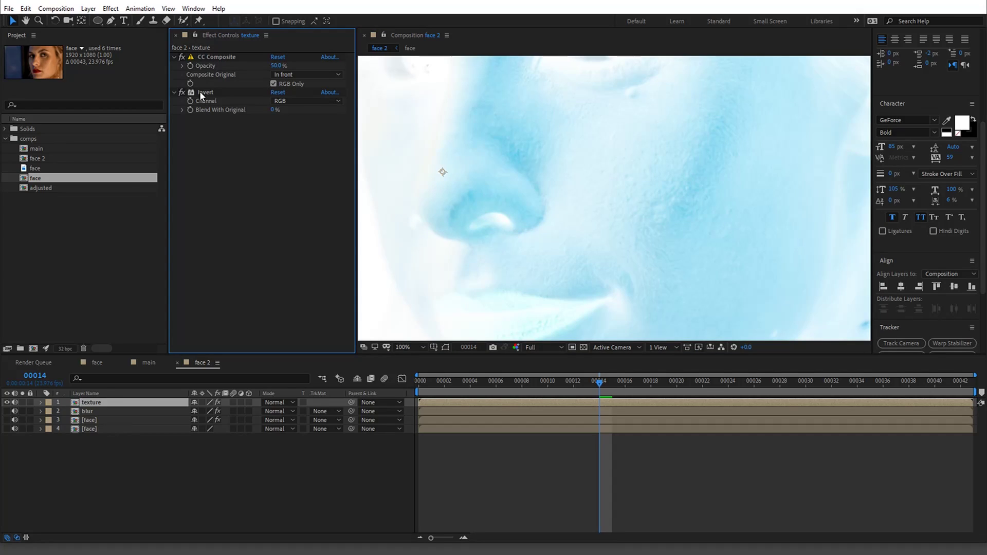
{"action": "left_click", "coordinate": [212, 57]}
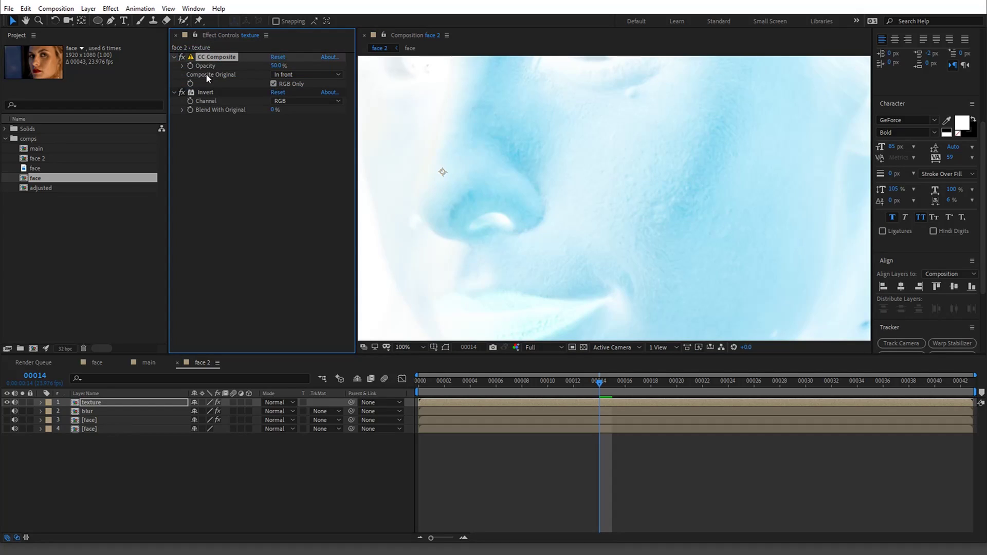
{"action": "left_click_drag", "start_coordinate": [216, 57], "coordinate": [215, 100]}
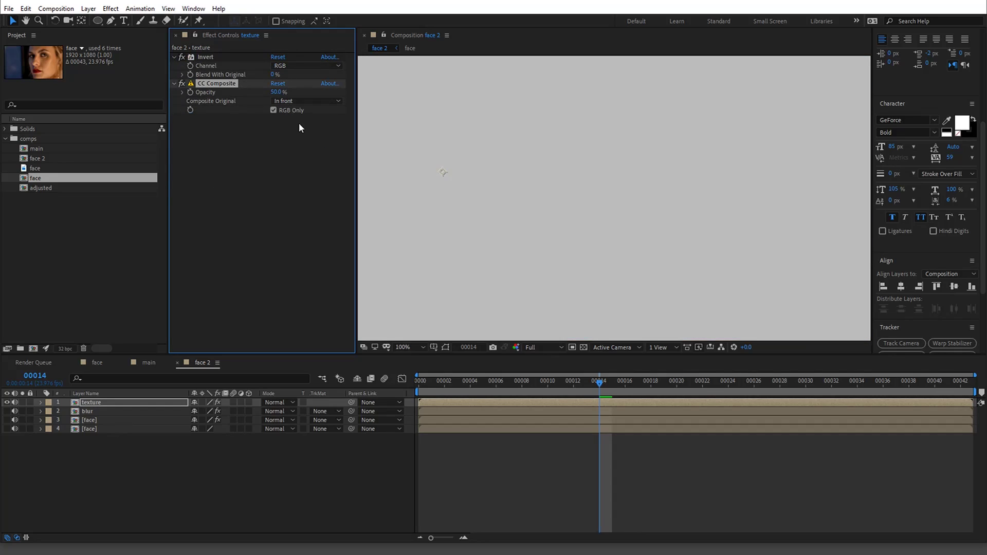
Apply Fast Box Blur to the texture layer, place it above Invert and set its Blur Radius to about 24.
{"action": "scroll", "coordinate": [684, 213], "scroll_direction": "down", "scroll_amount": 4}
{"action": "scroll", "coordinate": [591, 194], "scroll_direction": "up", "scroll_amount": 2}
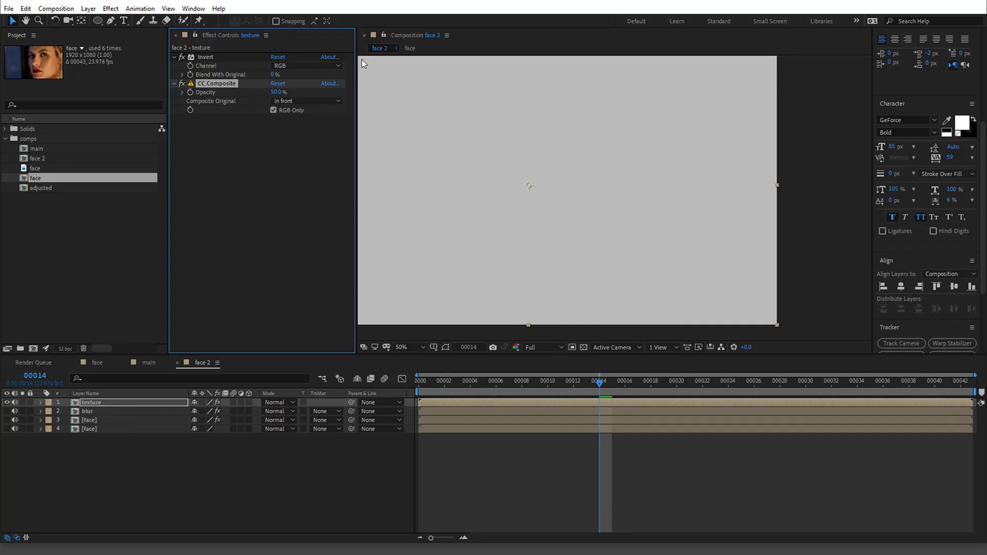
{"action": "left_click", "coordinate": [209, 55]}
{"action": "left_click", "coordinate": [229, 170]}
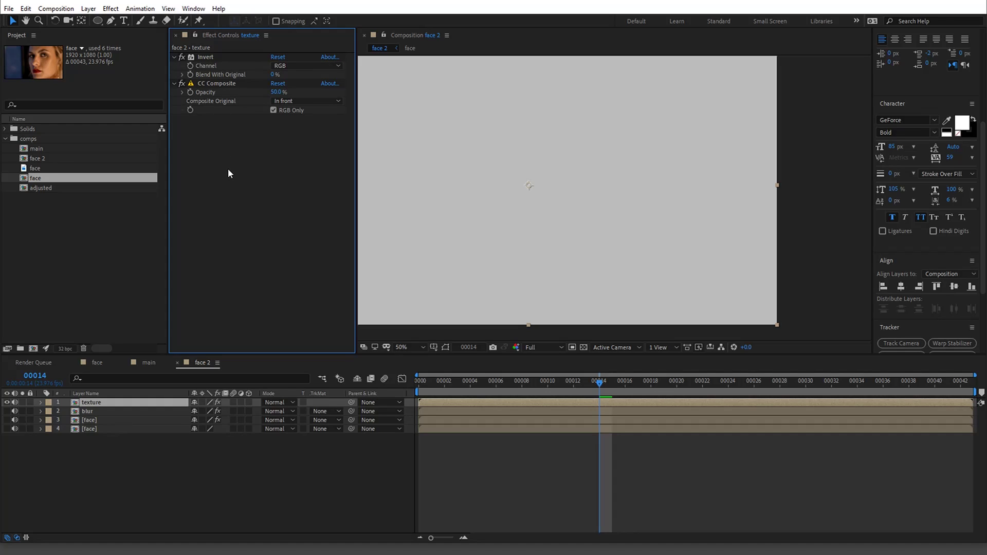
{"action": "key", "text": "ctrl+space"}
{"action": "type", "text": "fast"}
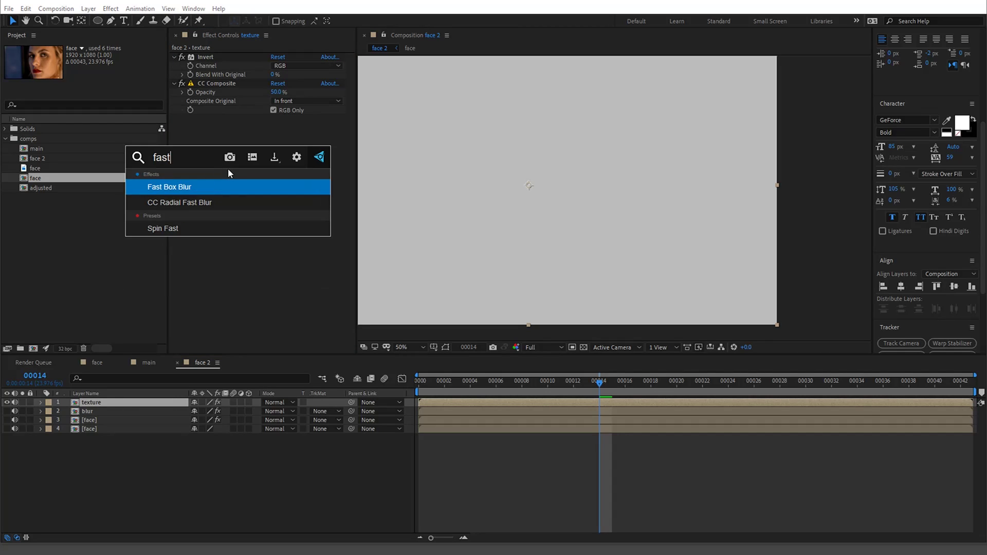
{"action": "key", "text": "Return"}
{"action": "left_click_drag", "start_coordinate": [230, 120], "coordinate": [282, 66]}
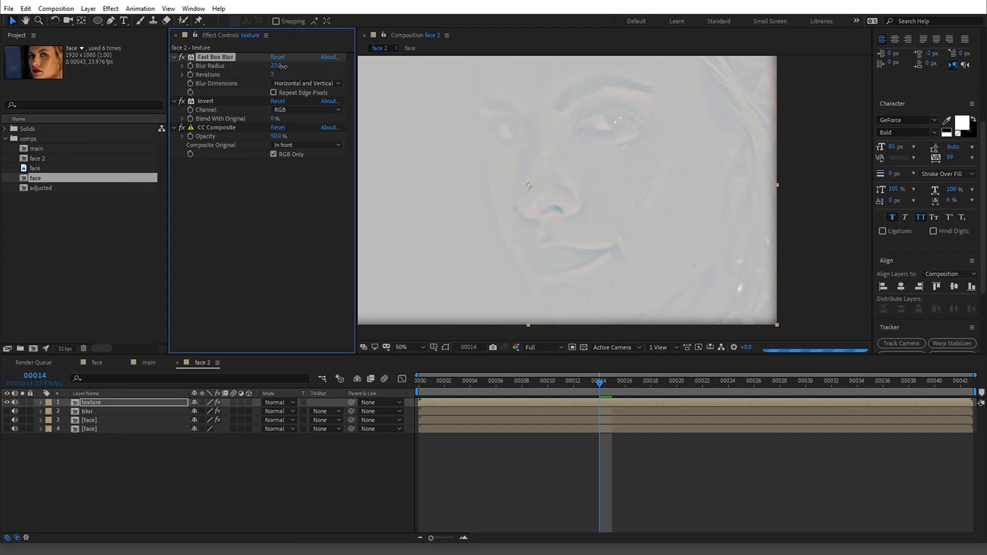
Inspect the cheek texture up close and set the texture layer's Fast Box Blur radius to 8.
{"action": "scroll", "coordinate": [607, 194], "scroll_direction": "up", "scroll_amount": 2}
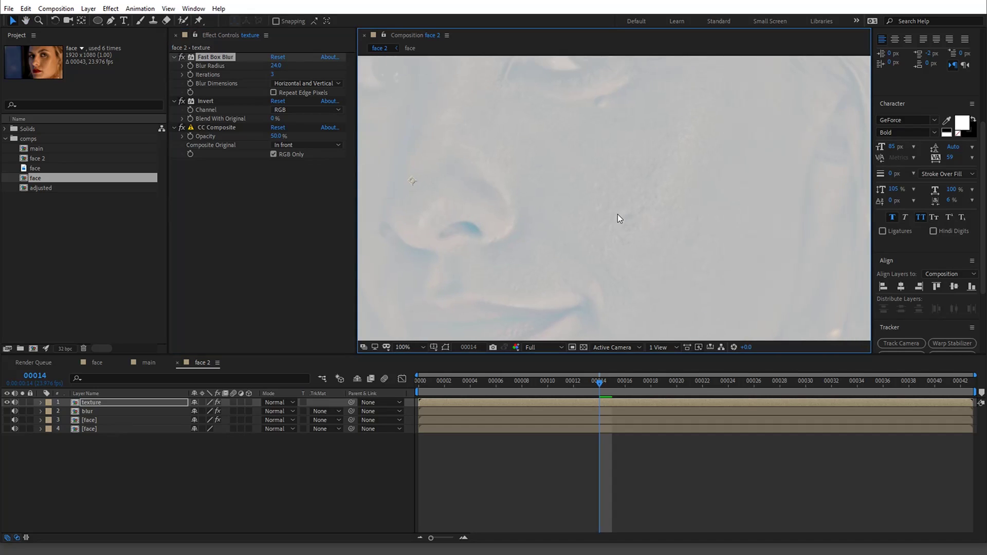
{"action": "scroll", "coordinate": [614, 215], "scroll_direction": "up", "scroll_amount": 2}
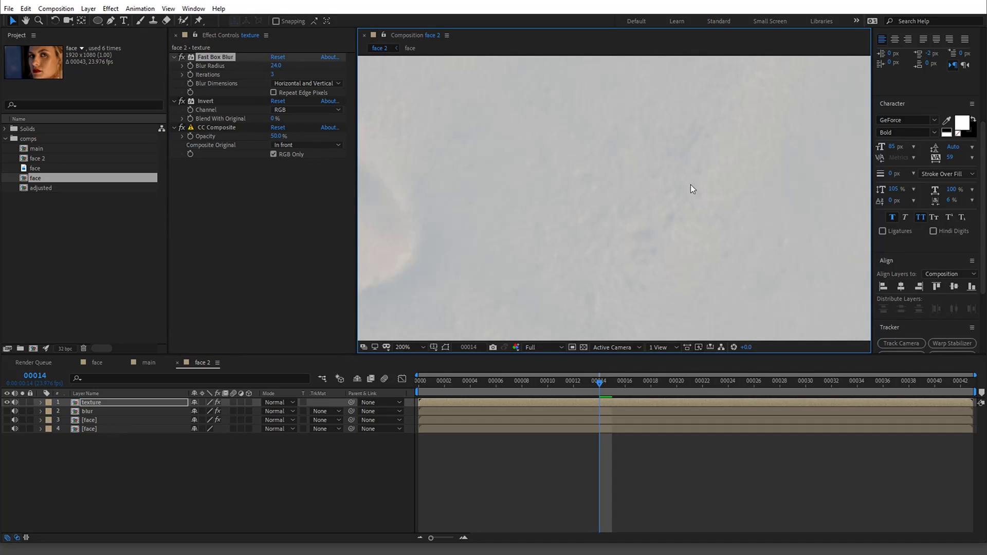
{"action": "left_click_drag", "start_coordinate": [278, 69], "coordinate": [262, 67]}
{"action": "left_click", "coordinate": [274, 66]}
{"action": "type", "text": "8"}
{"action": "key", "text": "Return"}
{"action": "scroll", "coordinate": [648, 201], "scroll_direction": "down", "scroll_amount": 4}
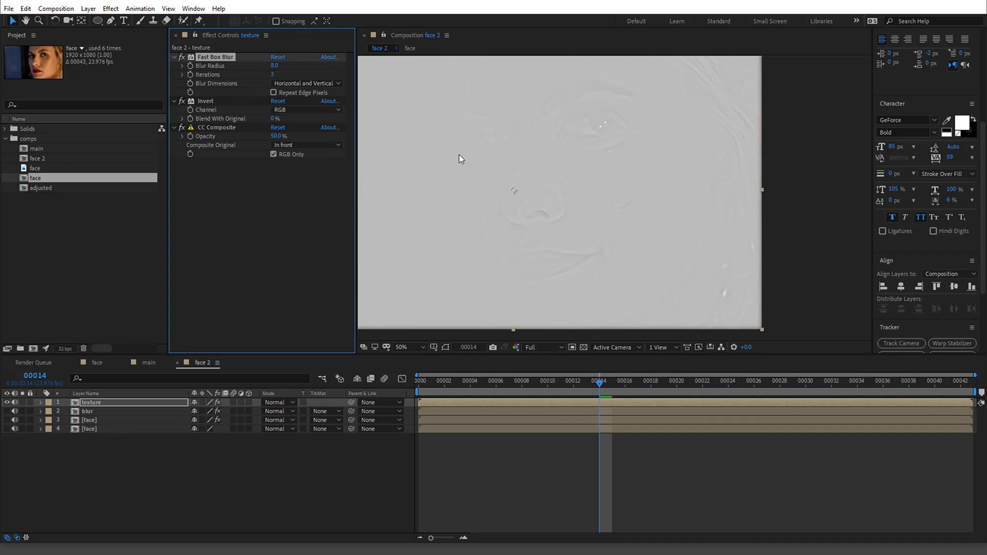
Set the texture layer's blending mode to Linear Light and make the blur layer visible.
{"action": "left_click", "coordinate": [276, 411]}
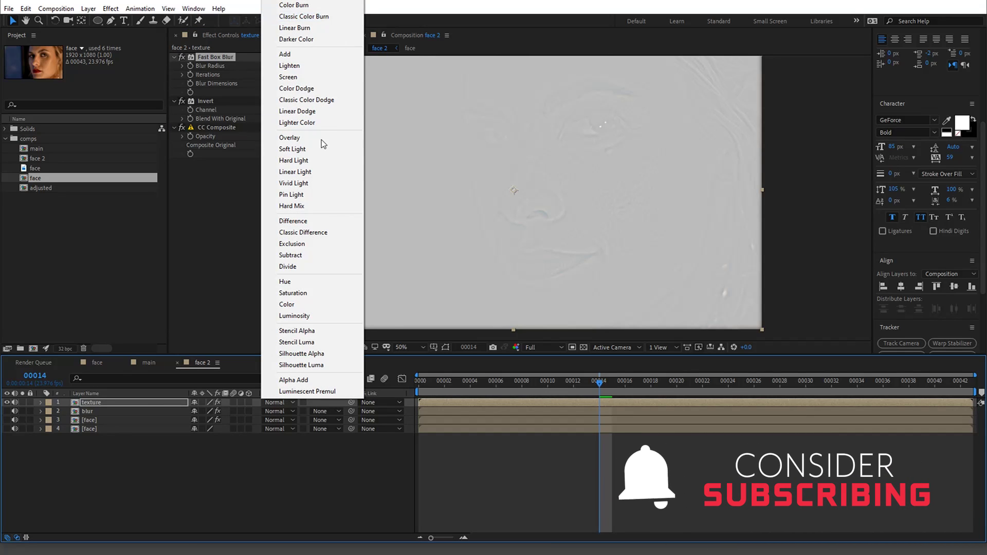
{"action": "left_click", "coordinate": [310, 171]}
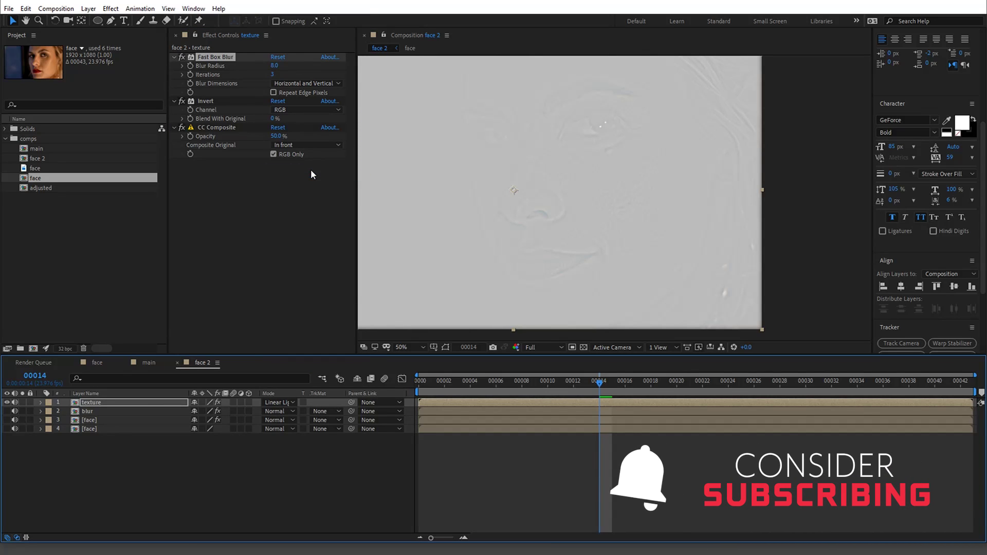
{"action": "left_click", "coordinate": [7, 412]}
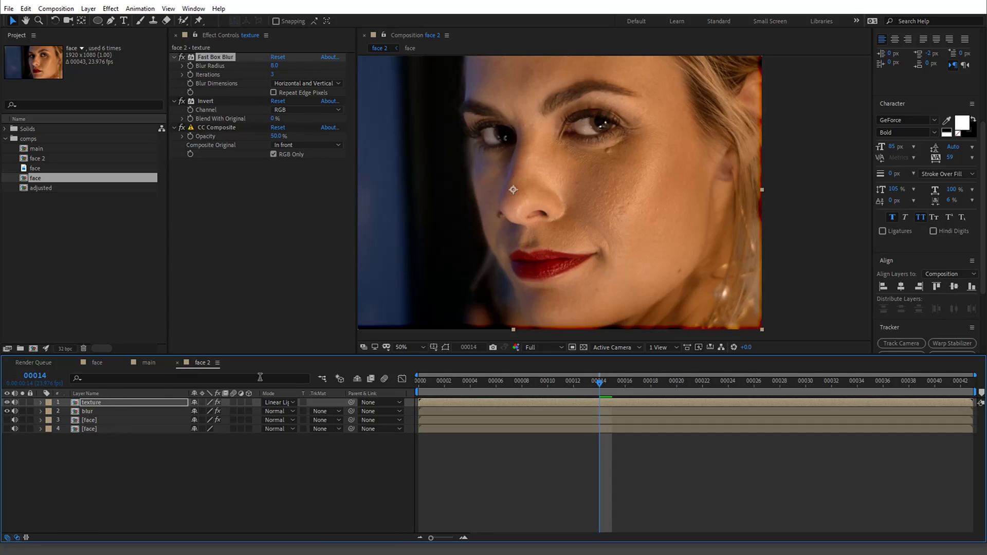
Enable Repeat Edge Pixels for the texture layer's Fast Box Blur and check the image back at frame 7.
{"action": "left_click", "coordinate": [273, 93]}
{"action": "left_click_drag", "start_coordinate": [636, 384], "coordinate": [508, 382]}
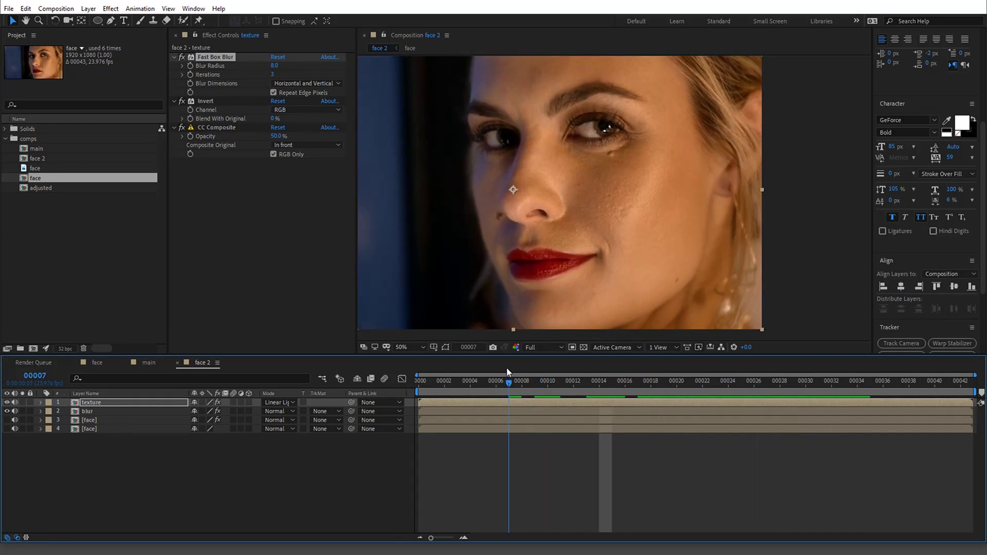
{"action": "left_click", "coordinate": [22, 461]}
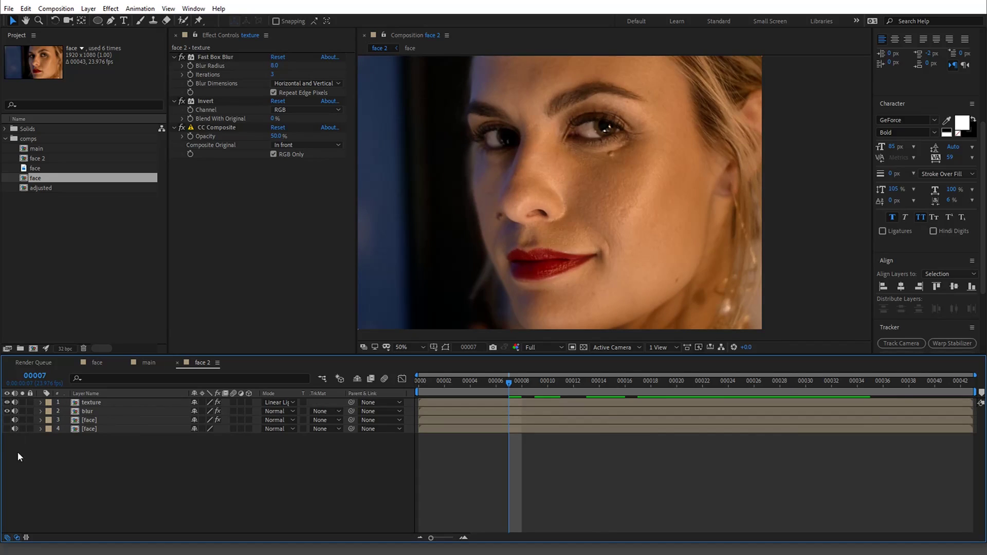
Compare the combined texture and blur layers with the original face layer by toggling layer visibility.
{"action": "left_click", "coordinate": [7, 420], "text": "alt"}
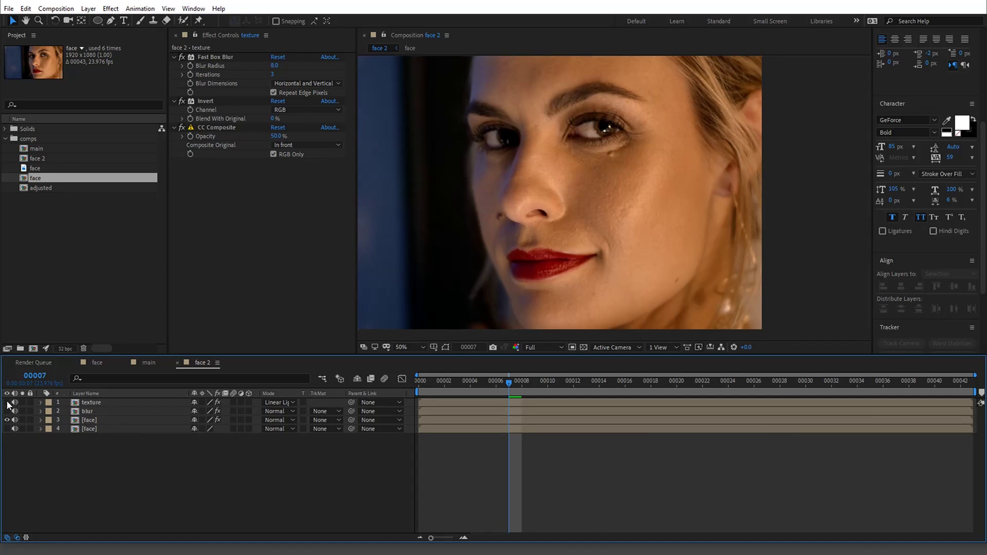
{"action": "left_click", "coordinate": [7, 411]}
{"action": "left_click", "coordinate": [7, 411]}
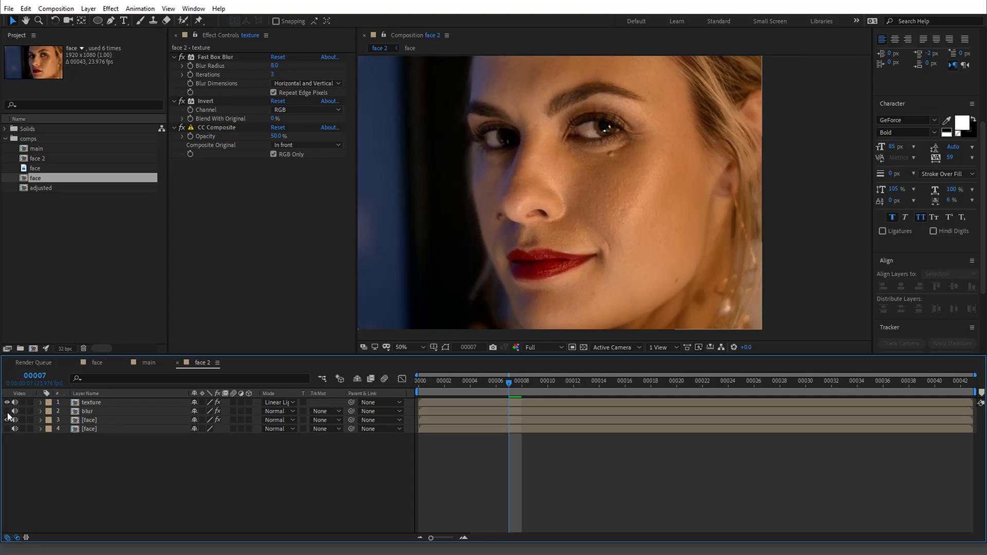
{"action": "left_click", "coordinate": [7, 412]}
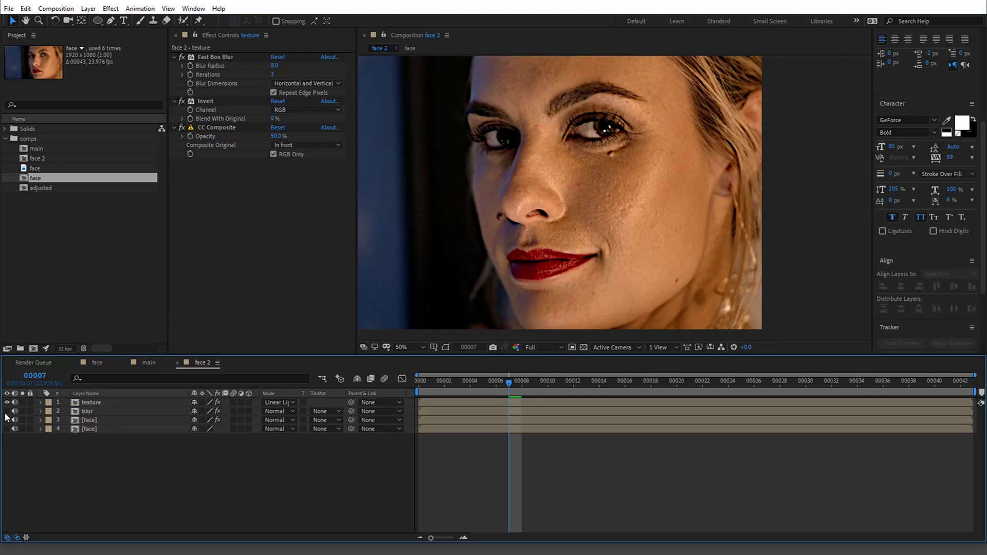
{"action": "left_click", "coordinate": [7, 411]}
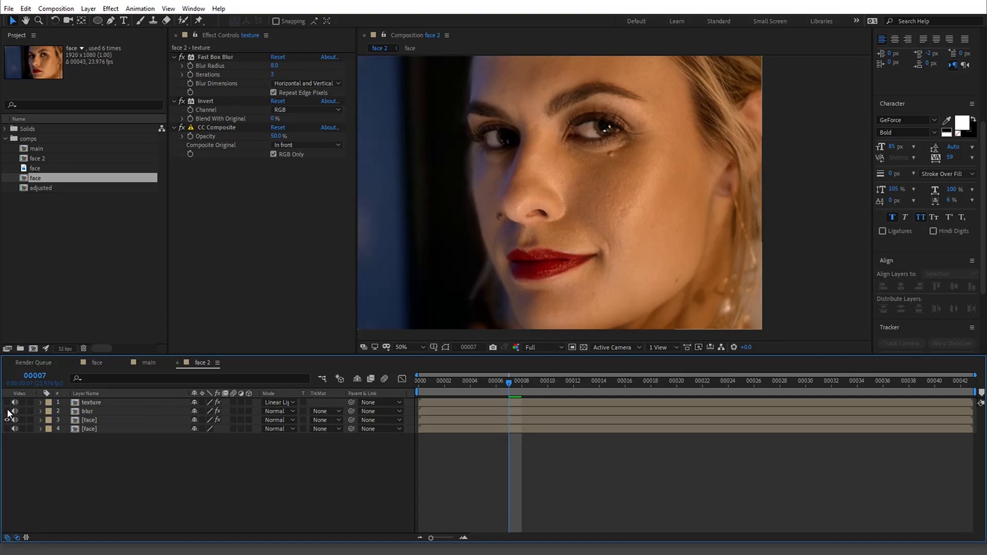
{"action": "left_click", "coordinate": [8, 412]}
Create an adjustment layer named blurrier1 directly above the blur layer and duplicate it.
{"action": "left_click", "coordinate": [124, 412]}
{"action": "left_click", "coordinate": [89, 8]}
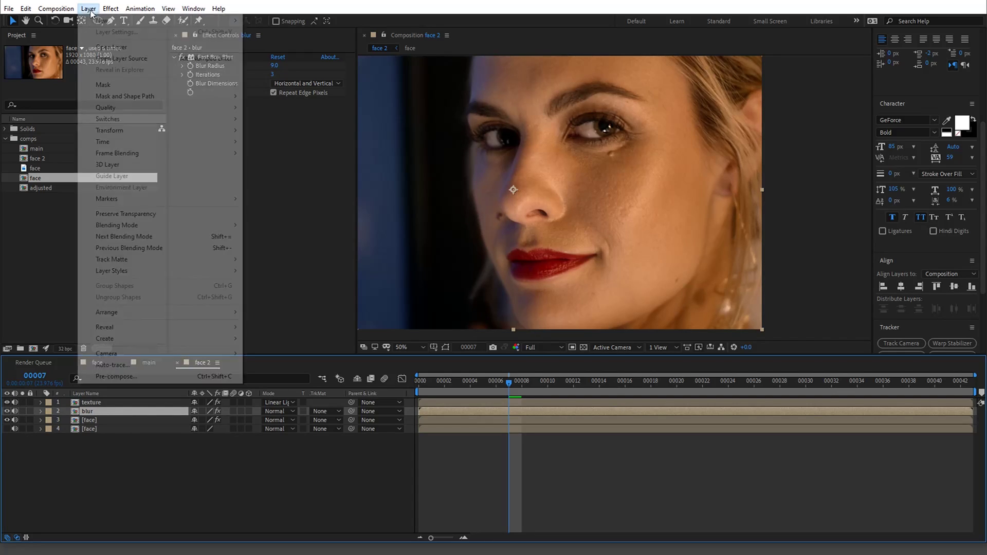
{"action": "mouse_move", "coordinate": [103, 22]}
{"action": "left_click", "coordinate": [352, 89]}
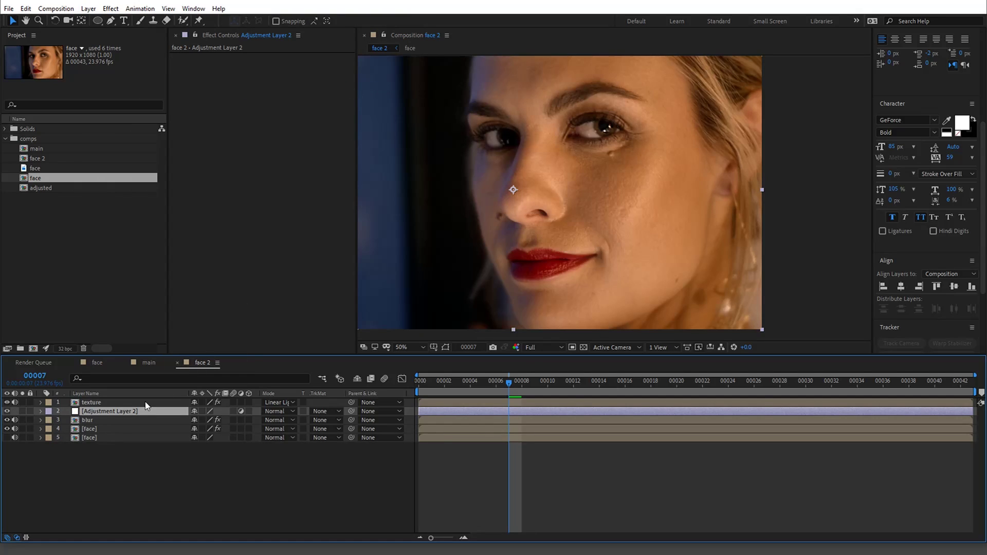
{"action": "key", "text": "Return"}
{"action": "type", "text": "blu"}
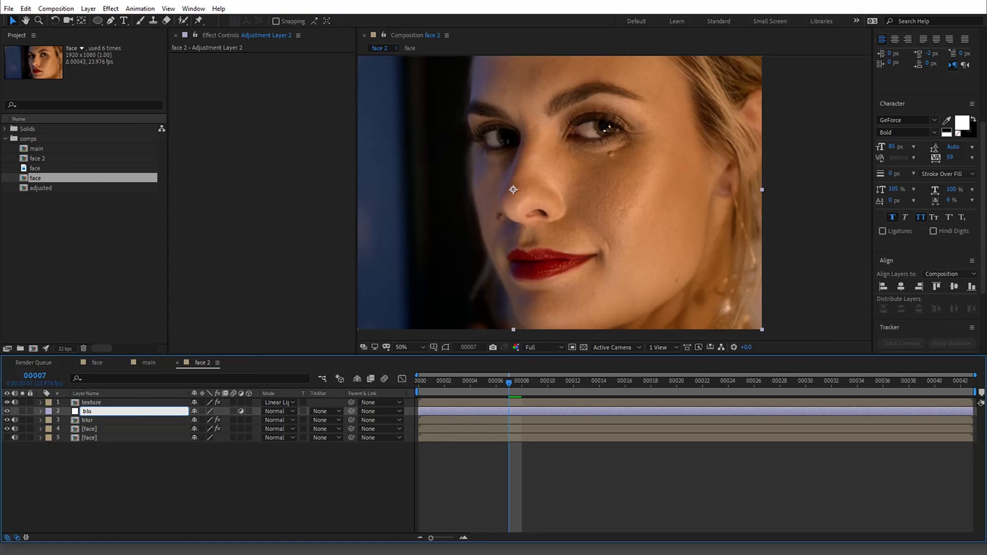
{"action": "type", "text": "rrier1"}
{"action": "key", "text": "Return"}
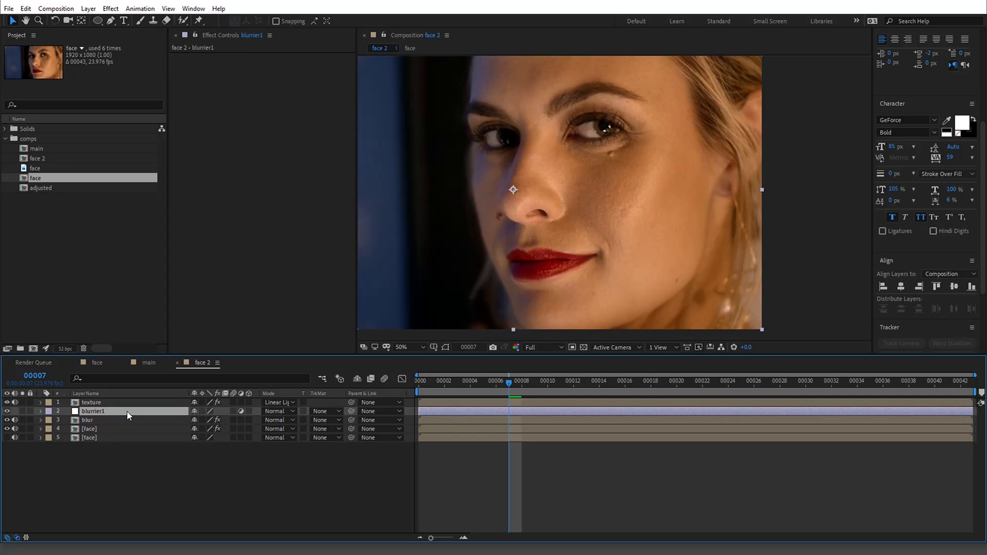
{"action": "key", "text": "ctrl+d"}
{"action": "left_click", "coordinate": [127, 420]}
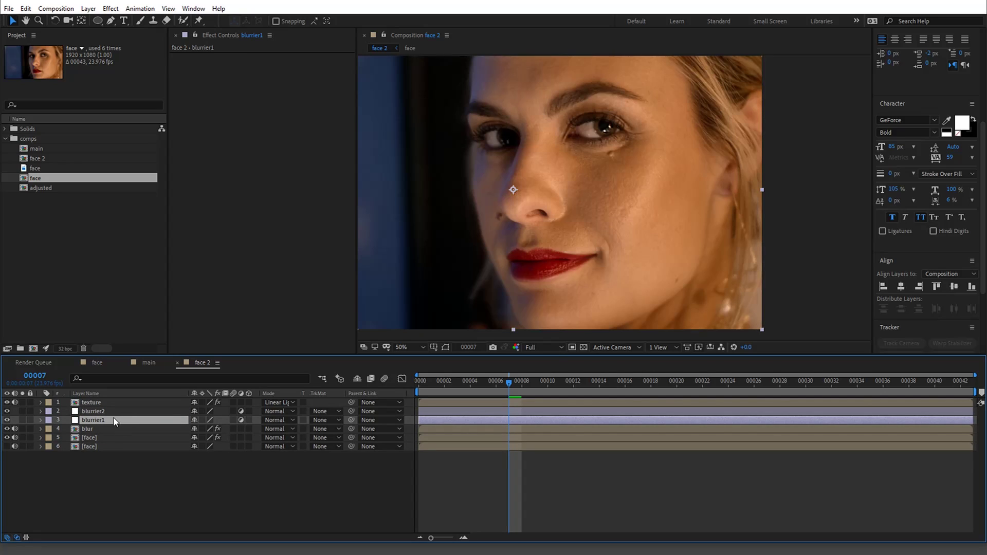
Hide the face layer that carries the Mocha effect and create After Effects masks from its tracked shapes.
{"action": "left_click", "coordinate": [107, 437]}
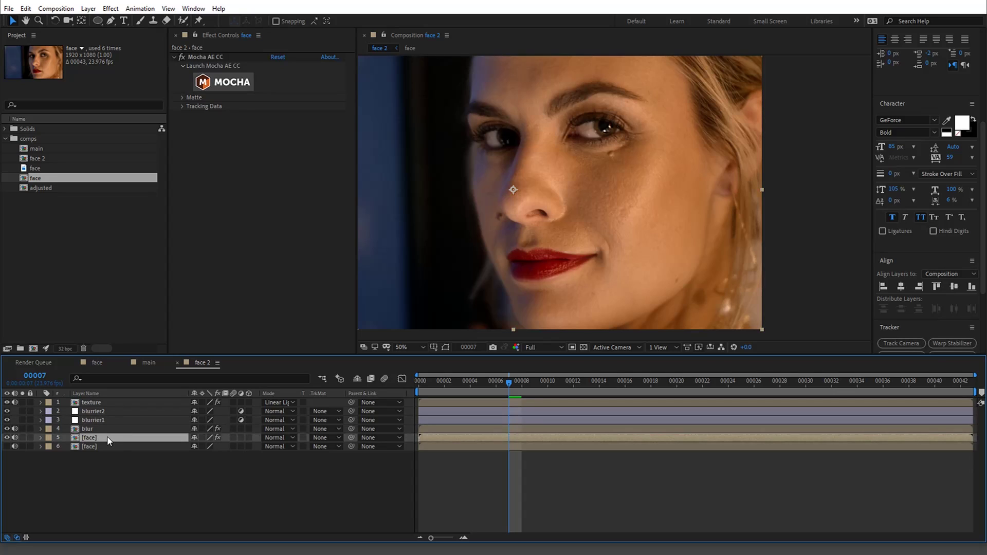
{"action": "left_click", "coordinate": [7, 438]}
{"action": "left_click", "coordinate": [182, 98]}
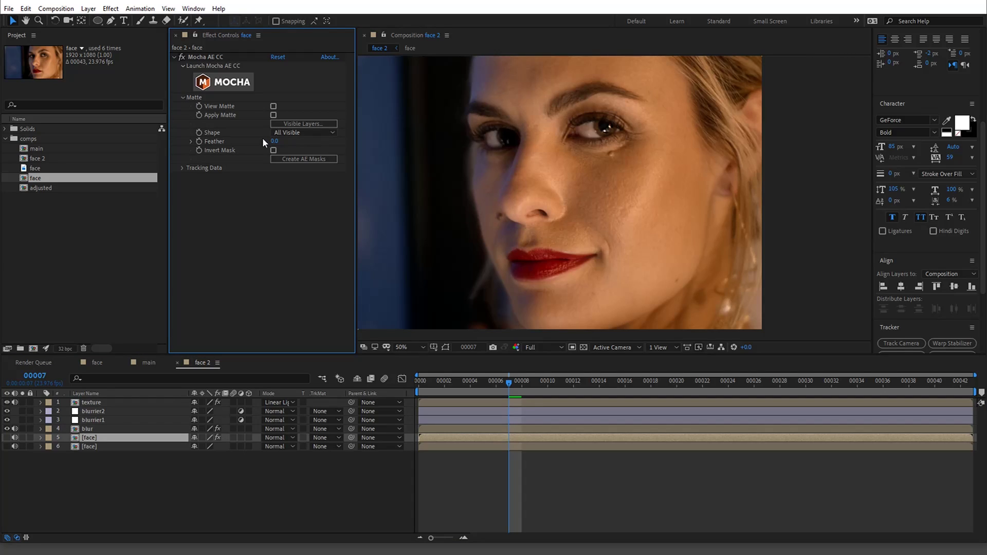
{"action": "left_click", "coordinate": [285, 160]}
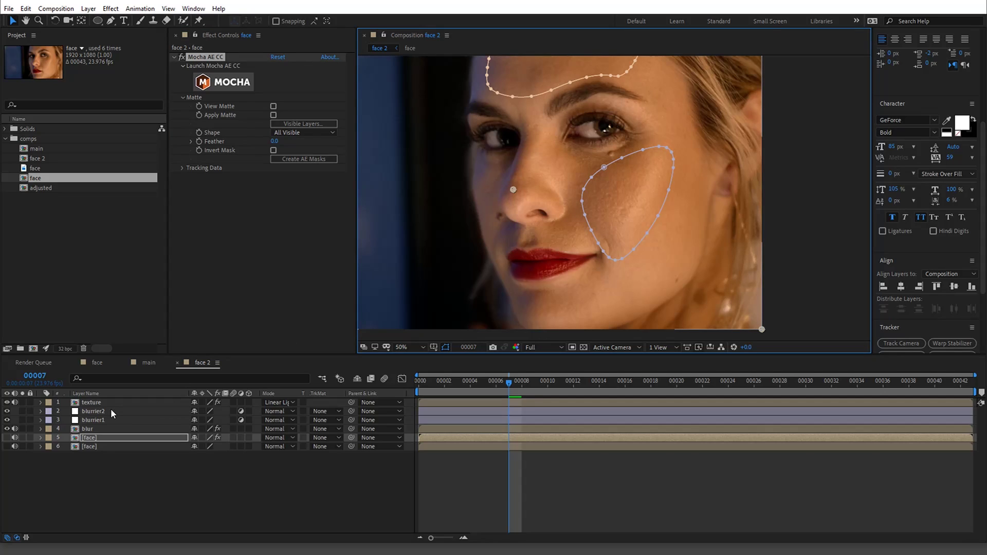
{"action": "key", "text": "m"}
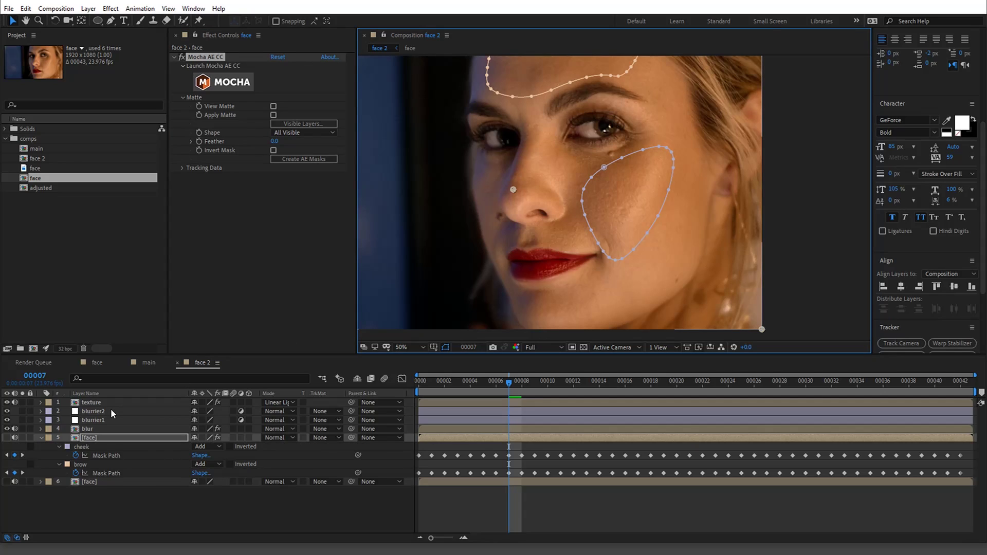
Copy the tracked cheek mask from the face layer and paste it onto blurrier1 at the first frame.
{"action": "left_click", "coordinate": [88, 446]}
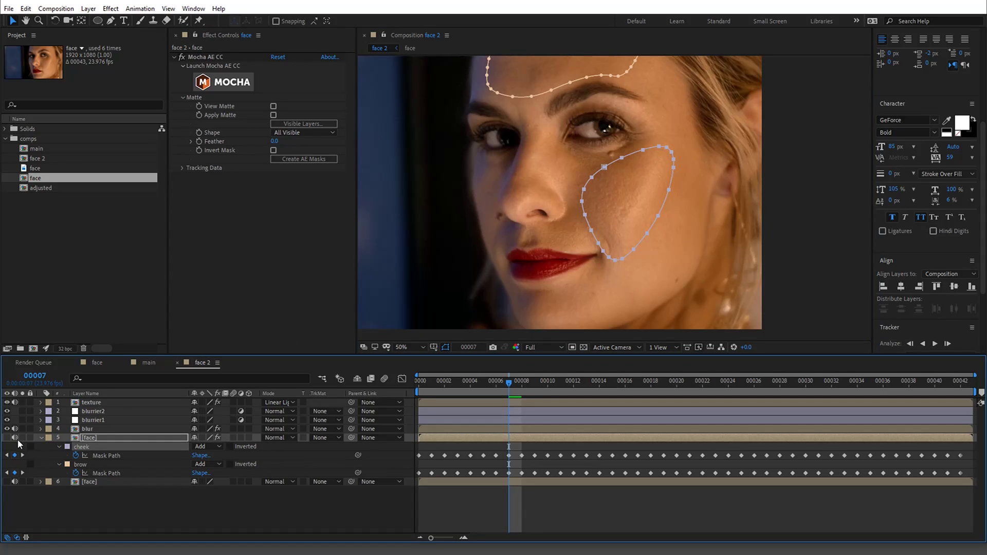
{"action": "left_click", "coordinate": [92, 420]}
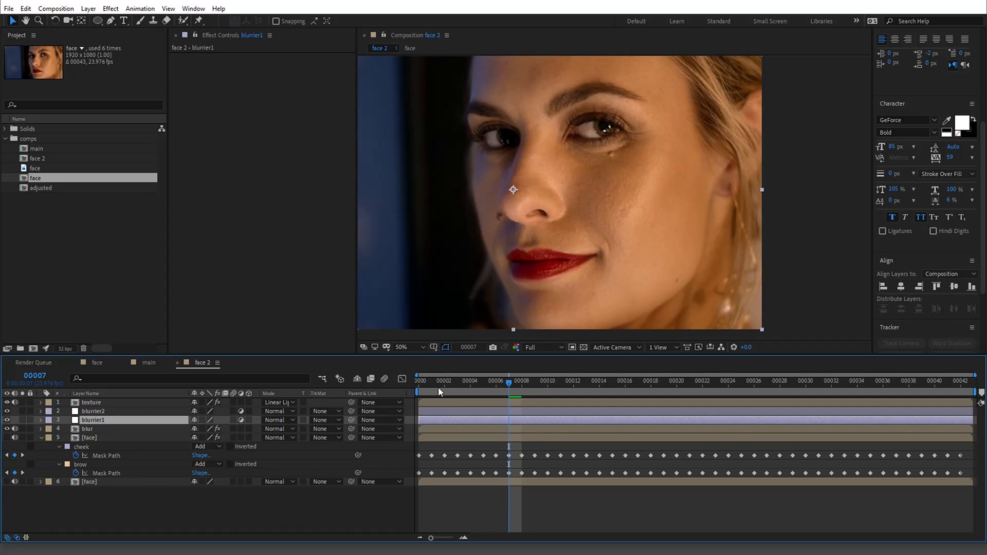
{"action": "key", "text": "Home"}
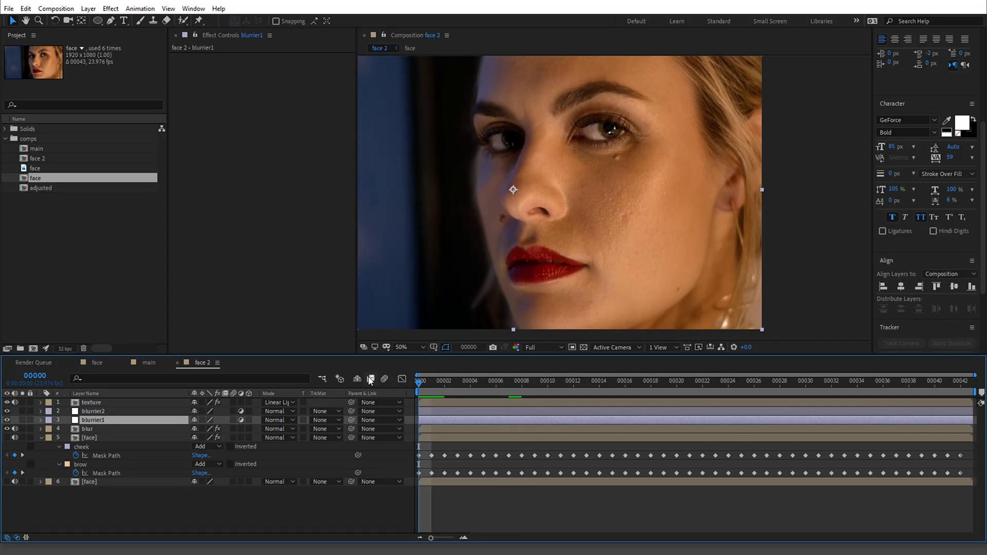
{"action": "key", "text": "ctrl+z"}
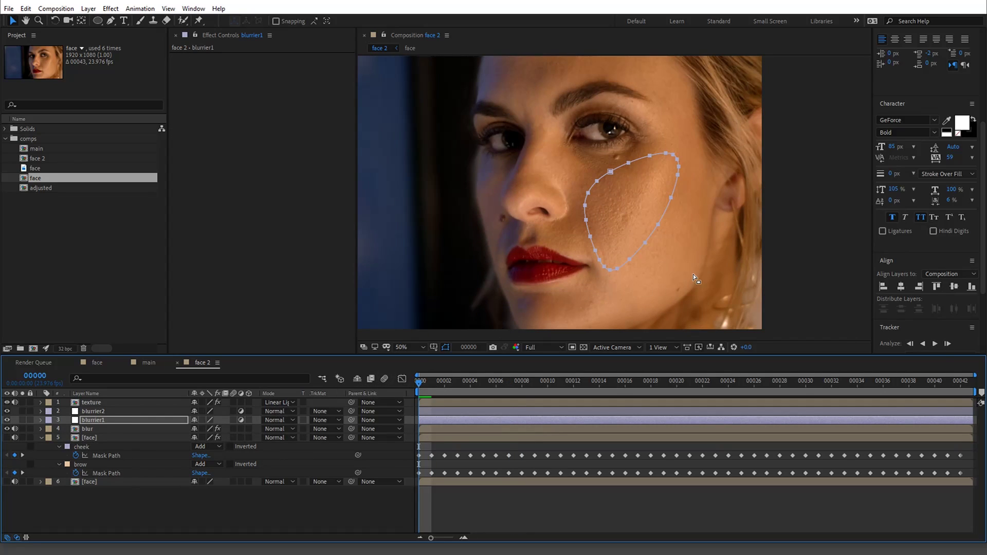
Test the cheek mask on blurrier1 with a Hue/Saturation effect at a 13° Master Hue, and delete the effect.
{"action": "left_click", "coordinate": [236, 285]}
{"action": "key", "text": "ctrl+space"}
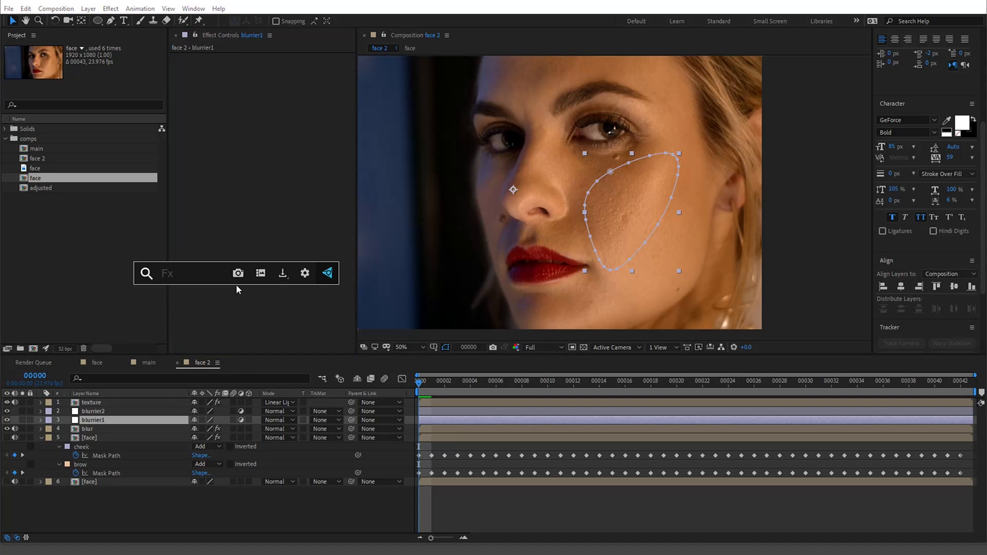
{"action": "type", "text": "hue"}
{"action": "key", "text": "Down"}
{"action": "key", "text": "Down"}
{"action": "key", "text": "Down"}
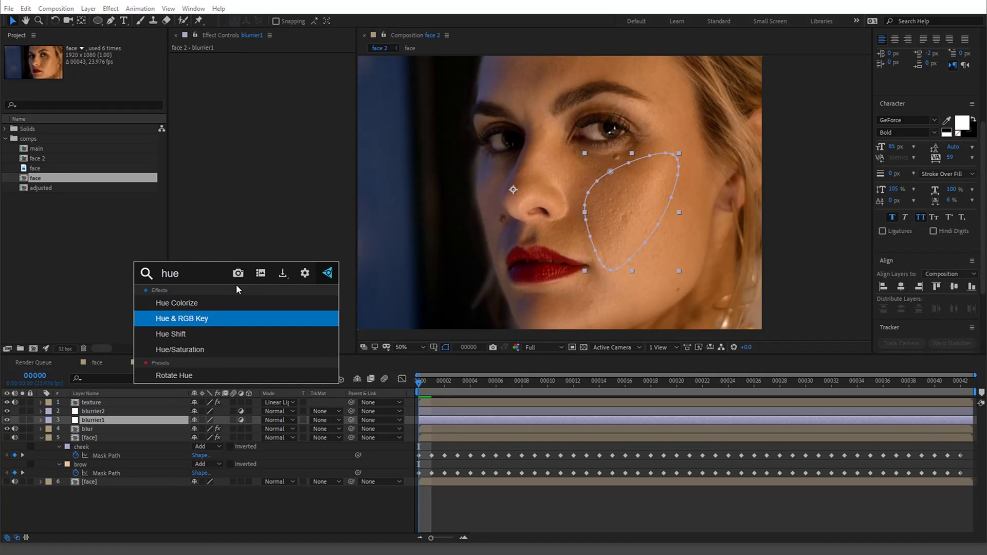
{"action": "key", "text": "Return"}
{"action": "mouse_move", "coordinate": [286, 108]}
{"action": "left_mouse_down"}
{"action": "mouse_move", "coordinate": [283, 117]}
{"action": "mouse_move", "coordinate": [280, 109]}
{"action": "left_mouse_up"}
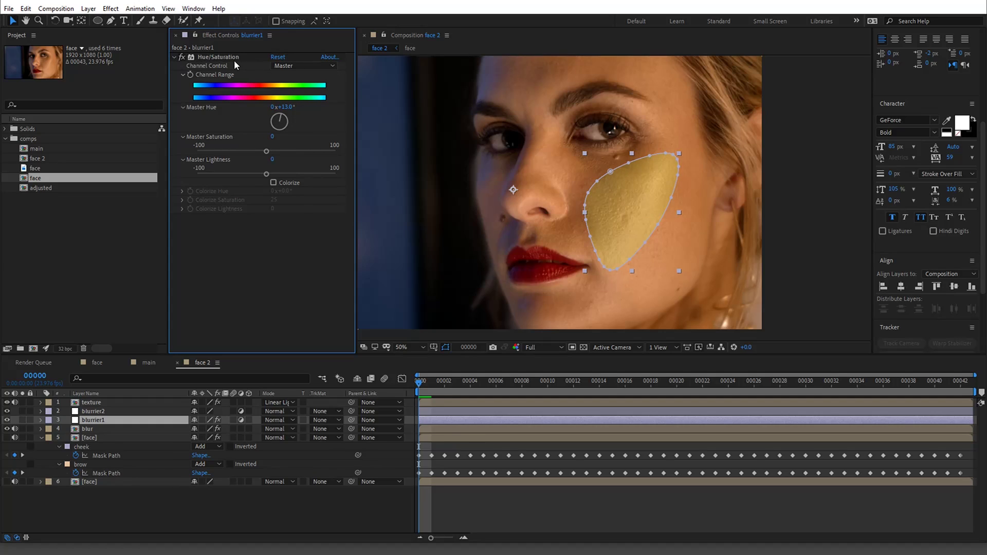
{"action": "left_click", "coordinate": [214, 56]}
{"action": "key", "text": "Delete"}
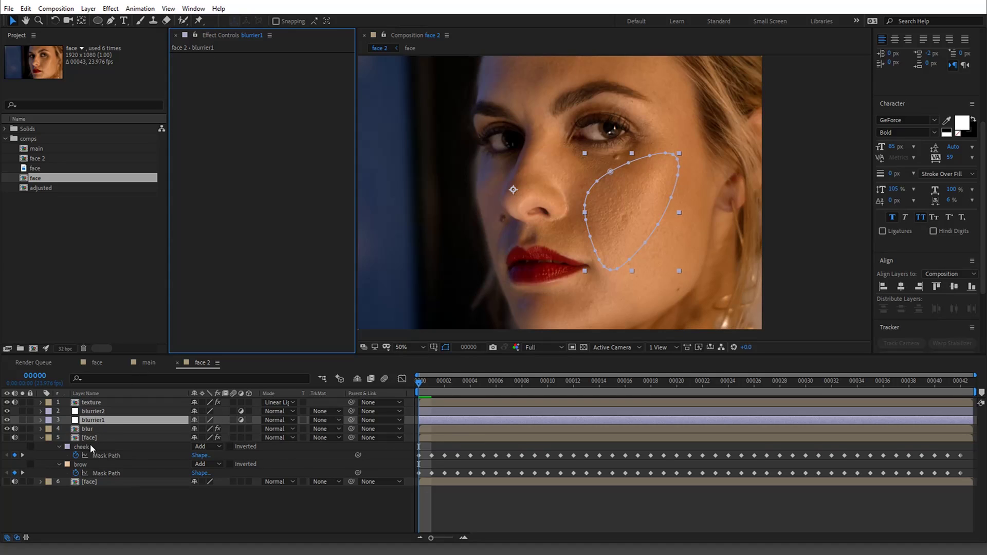
Copy the tracked brow mask from the face layer and paste it onto the blurrier2 adjustment layer.
{"action": "left_click", "coordinate": [86, 464]}
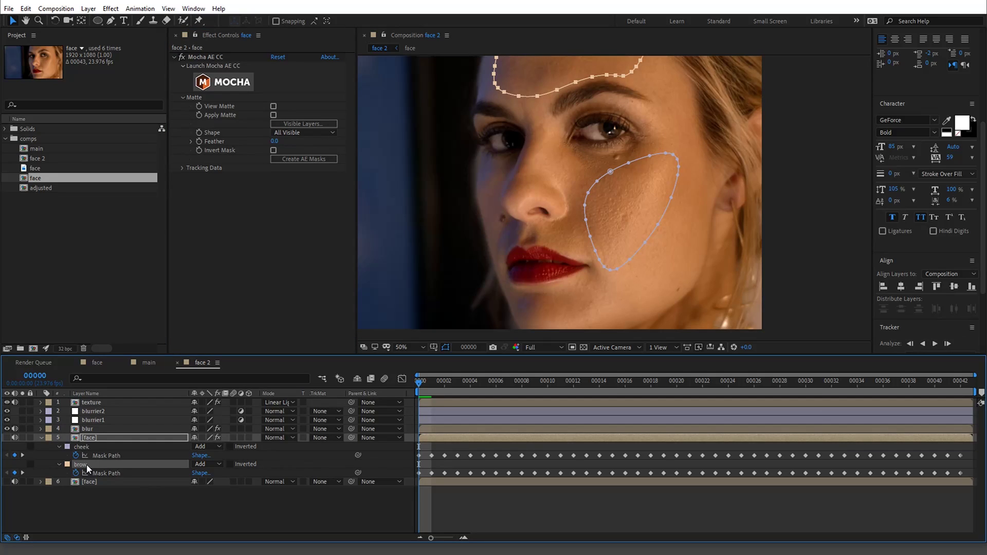
{"action": "left_click", "coordinate": [92, 414]}
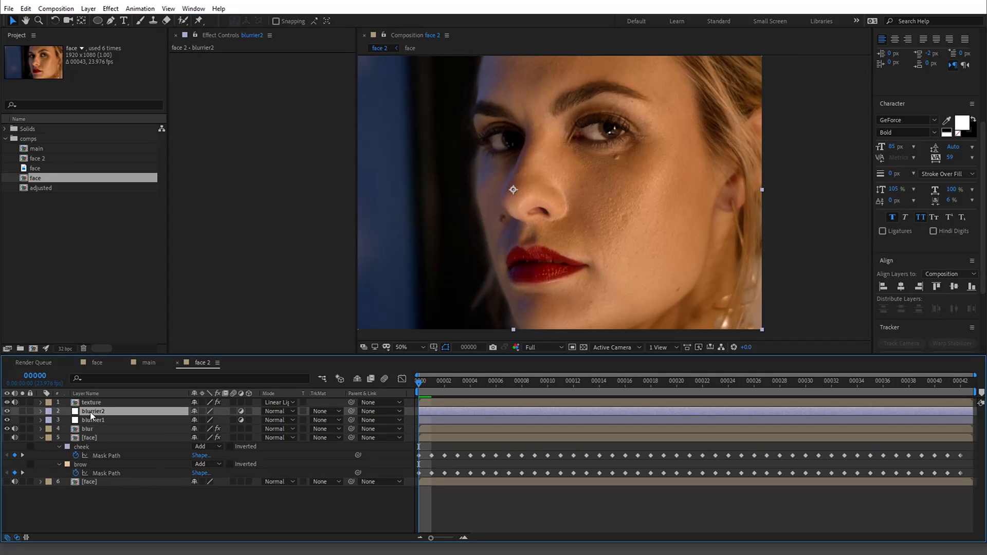
Rename blurrier1 as cheek blur and blurrier2 as brow blur, and collapse the face layer's mask properties.
{"action": "left_click", "coordinate": [98, 420]}
{"action": "key", "text": "Return"}
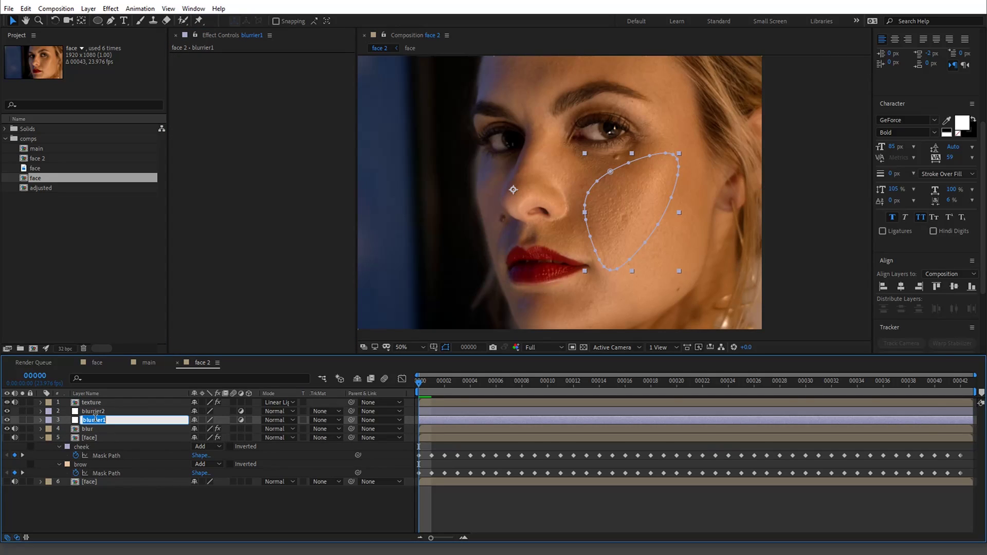
{"action": "type", "text": "cheek blur"}
{"action": "key", "text": "Return"}
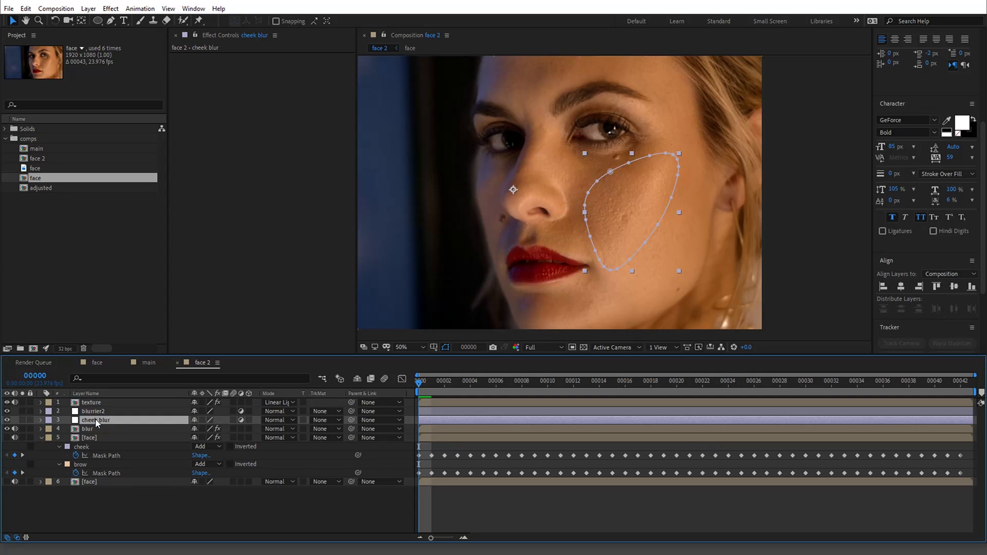
{"action": "left_click", "coordinate": [93, 411]}
{"action": "key", "text": "Return"}
{"action": "type", "text": "brow blur"}
{"action": "key", "text": "Return"}
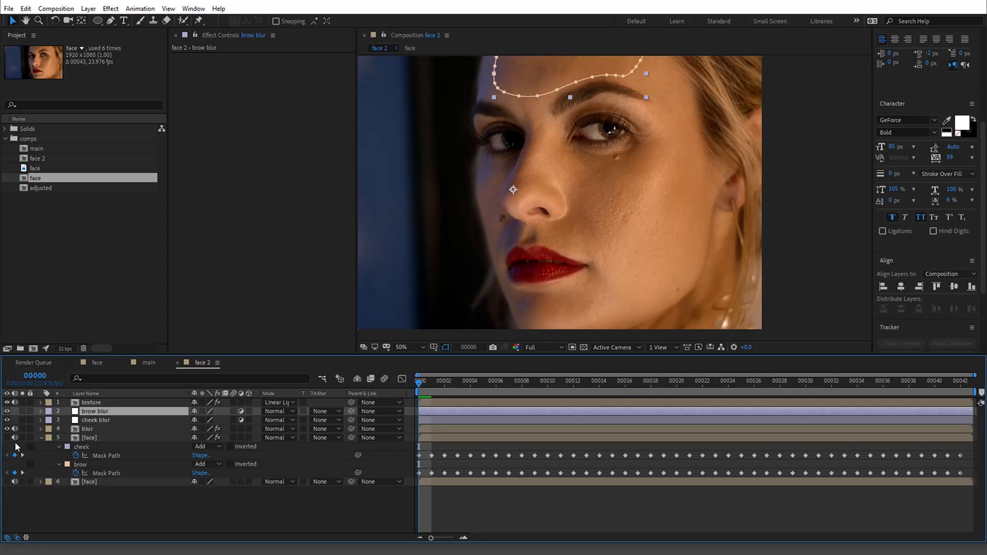
{"action": "left_click", "coordinate": [41, 438]}
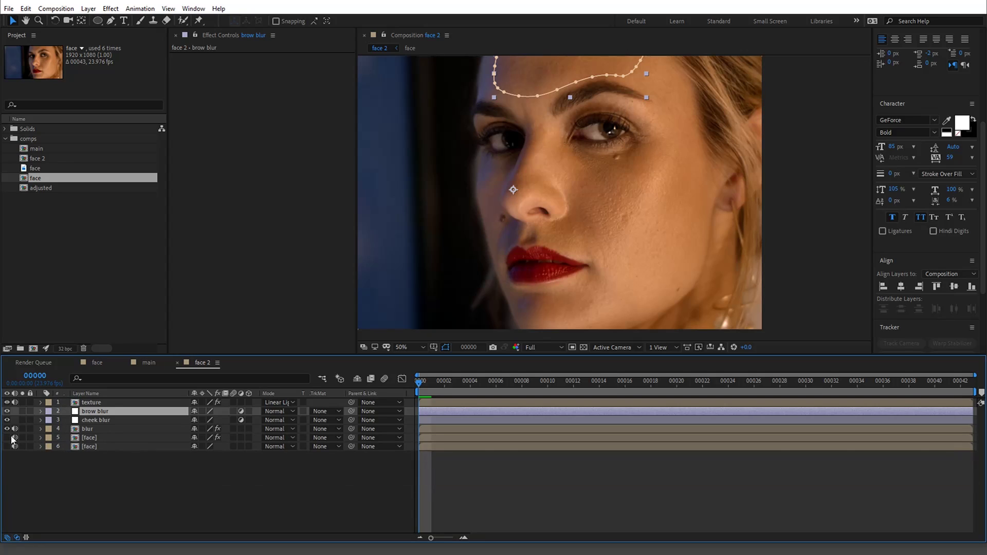
Compare the composite with the blur layer hidden and shown.
{"action": "left_click", "coordinate": [88, 431]}
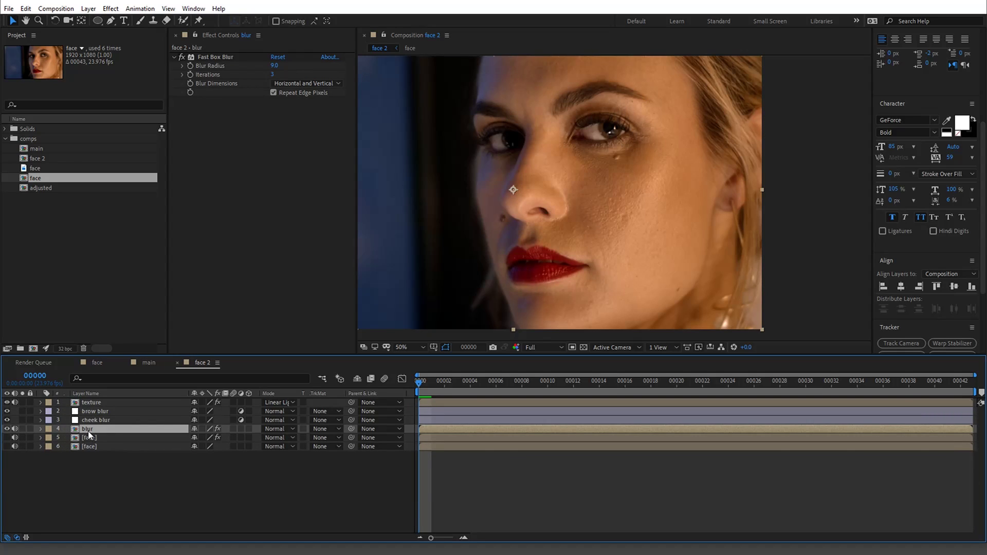
{"action": "left_click", "coordinate": [7, 432]}
{"action": "left_click", "coordinate": [7, 430]}
Apply Fast Box Blur to the cheek blur layer with a Blur Radius of 29, hiding the mask outlines in the viewer.
{"action": "left_click", "coordinate": [108, 422]}
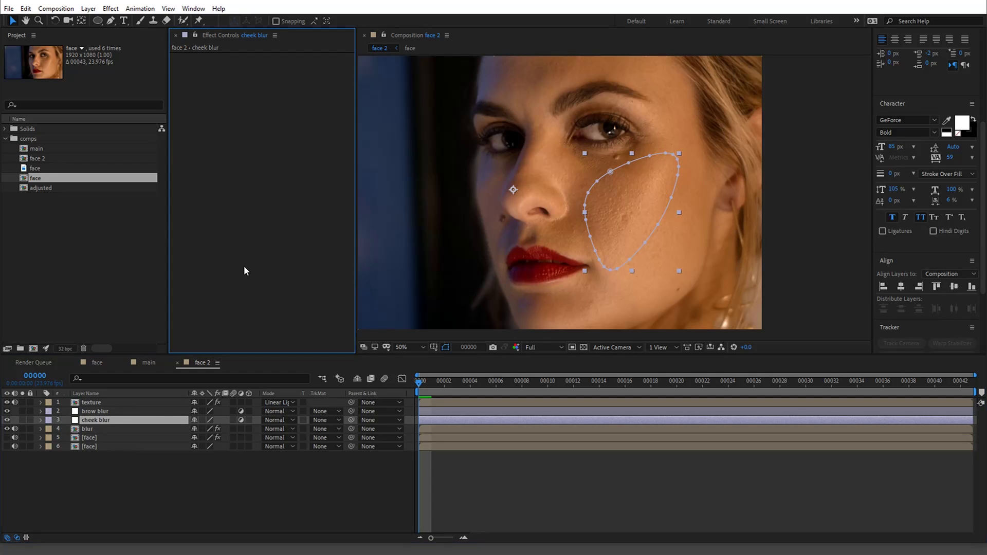
{"action": "key", "text": "ctrl+space"}
{"action": "type", "text": "fast"}
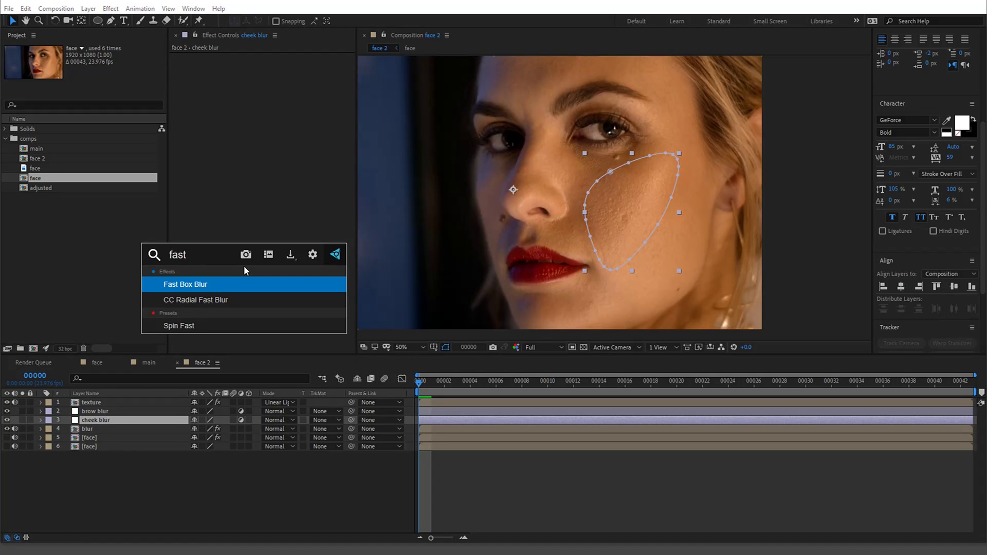
{"action": "key", "text": "Return"}
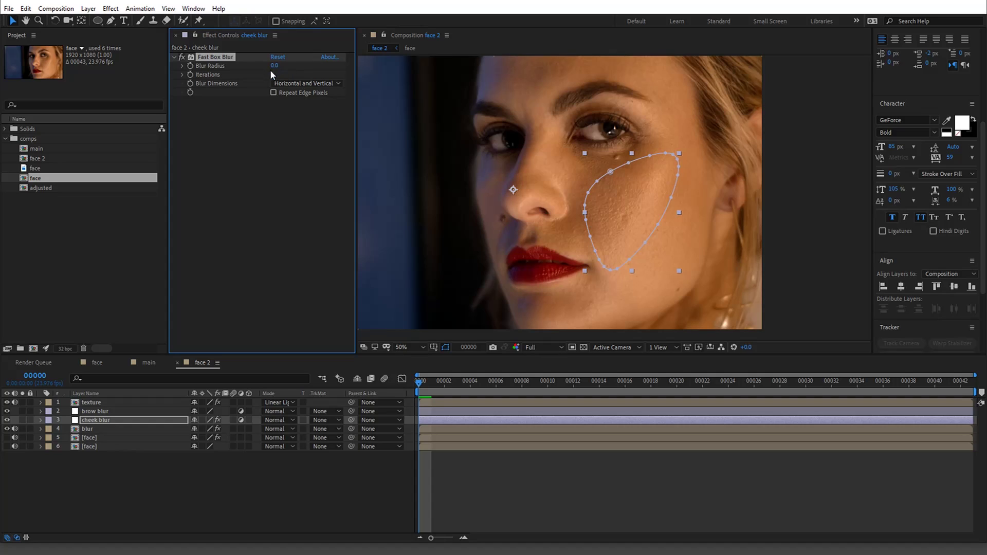
{"action": "left_click", "coordinate": [446, 349]}
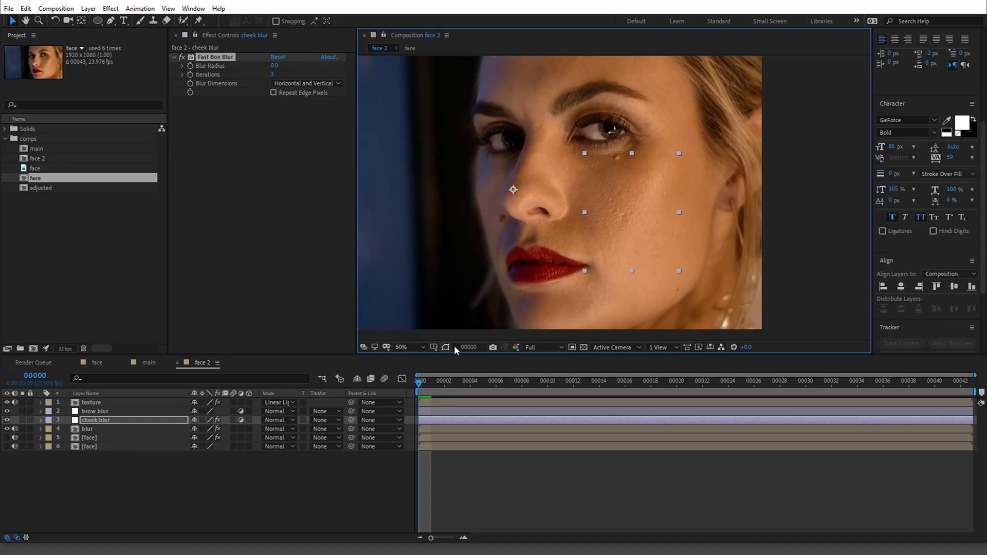
{"action": "left_click_drag", "start_coordinate": [274, 66], "coordinate": [253, 82]}
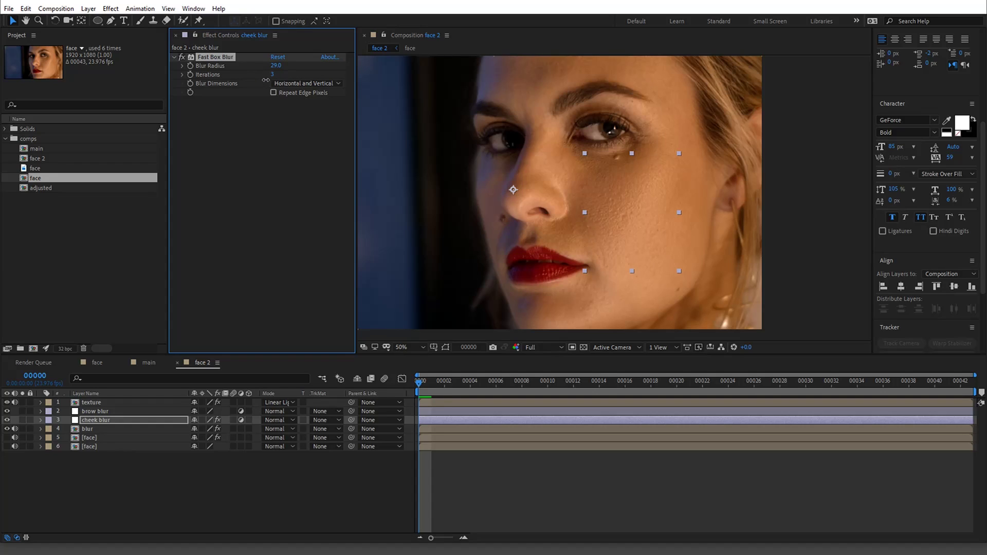
Set the Mask Feather of the cheek blur layer's cheek mask to 46 pixels.
{"action": "key", "text": "period"}
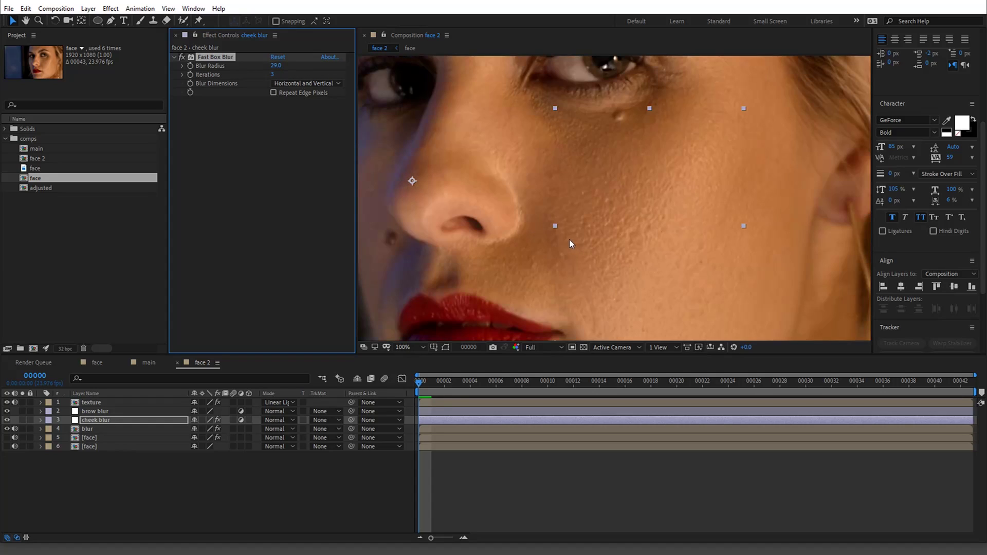
{"action": "key", "text": "f"}
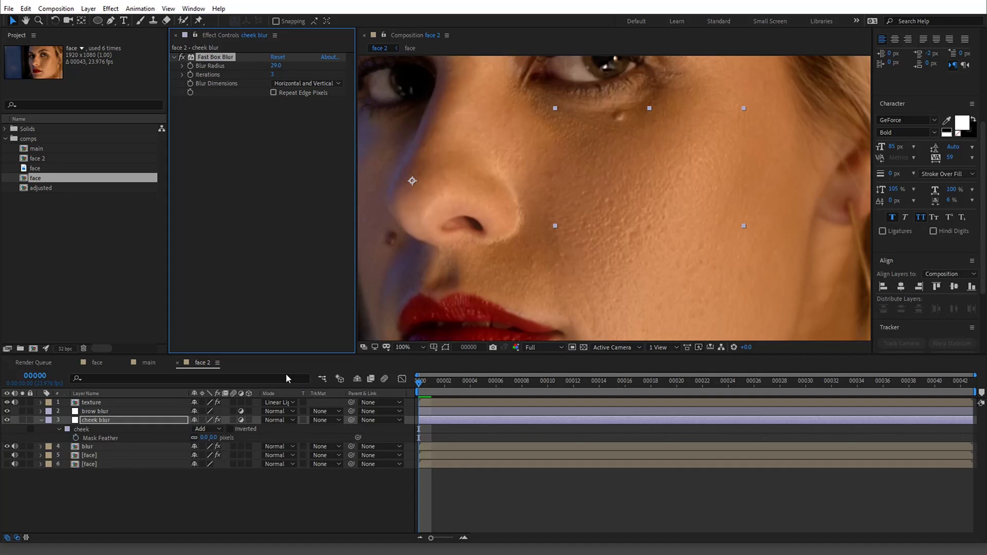
{"action": "left_click_drag", "start_coordinate": [216, 438], "coordinate": [239, 438]}
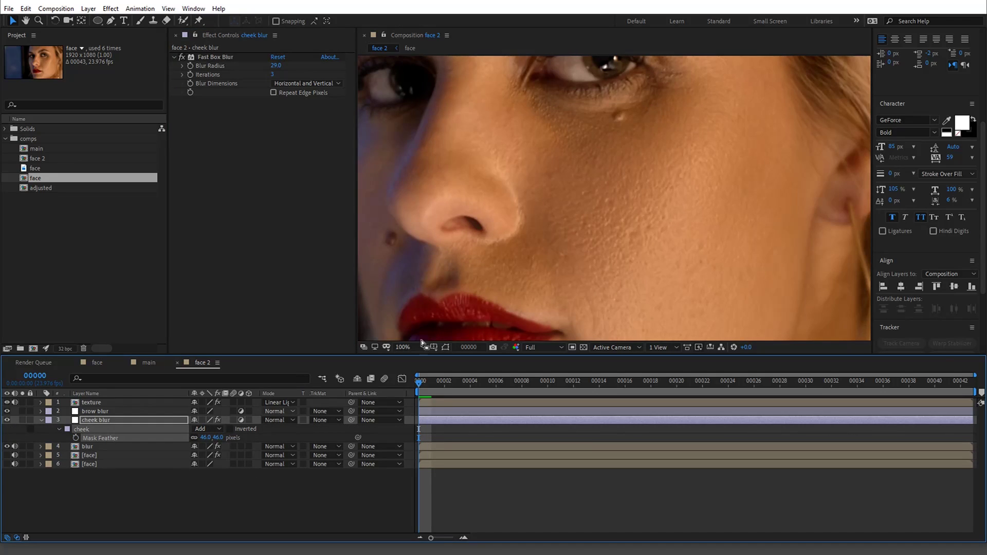
Apply Fast Box Blur to the brow blur layer with Repeat Edge Pixels on and a Blur Radius of 17.
{"action": "scroll", "coordinate": [591, 210], "scroll_direction": "down", "scroll_amount": 2}
{"action": "left_click_drag", "start_coordinate": [587, 208], "coordinate": [574, 287]}
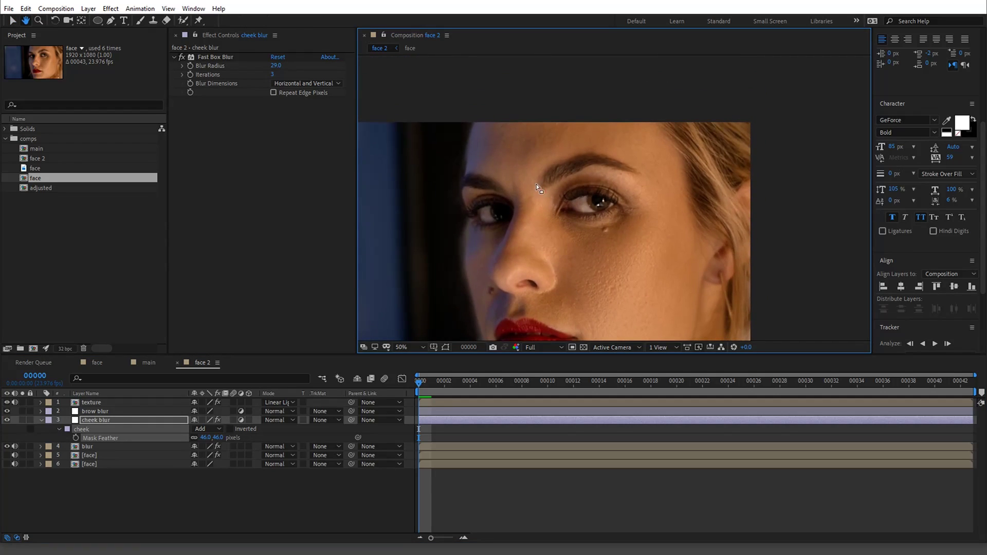
{"action": "left_click", "coordinate": [122, 411]}
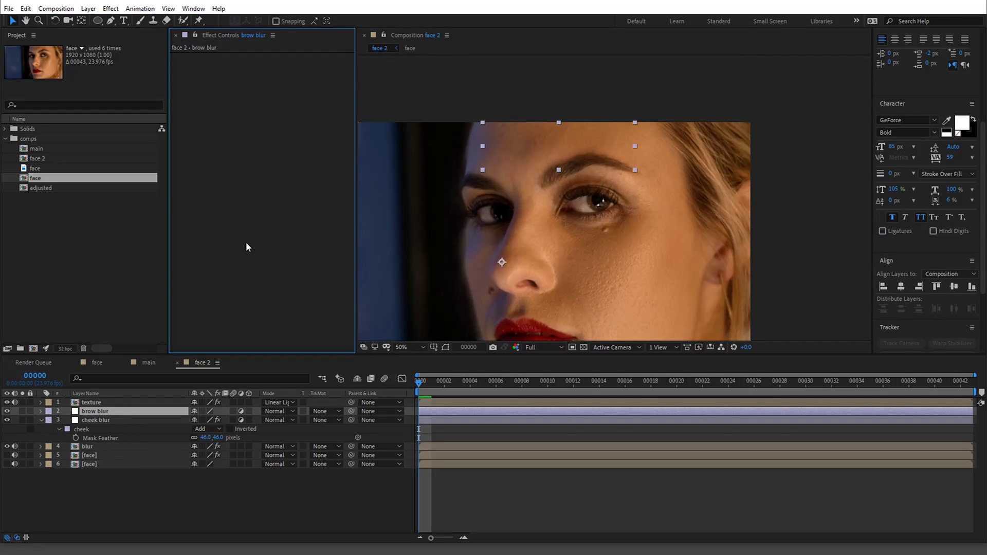
{"action": "key", "text": "ctrl+space"}
{"action": "type", "text": "fast"}
{"action": "key", "text": "Return"}
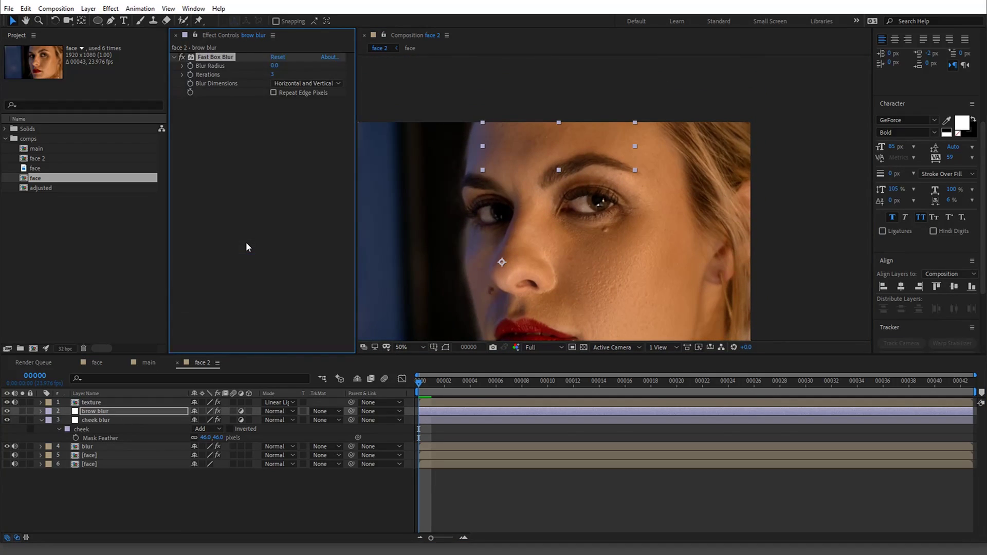
{"action": "left_click_drag", "start_coordinate": [275, 68], "coordinate": [286, 68]}
{"action": "left_click", "coordinate": [273, 93]}
{"action": "left_click", "coordinate": [107, 447]}
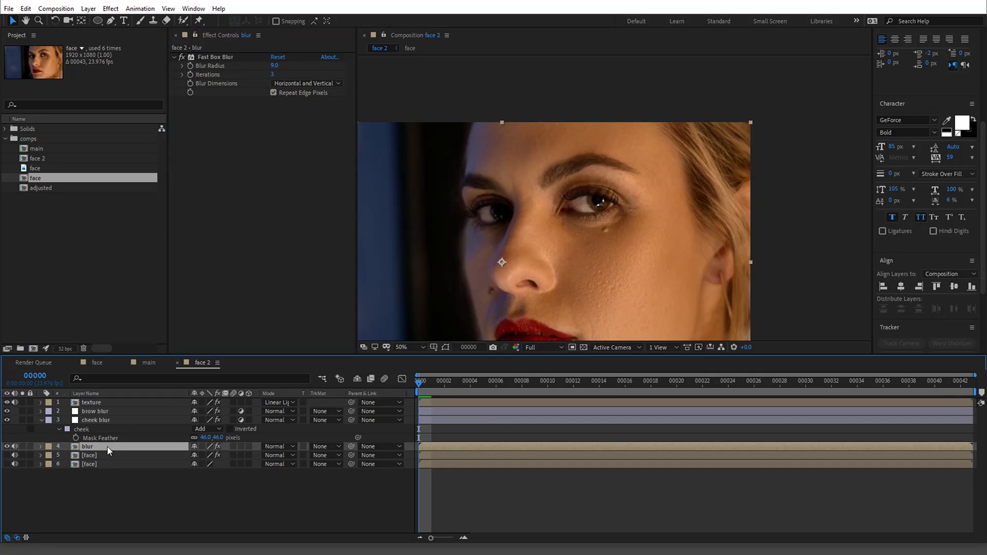
{"action": "left_click", "coordinate": [97, 412]}
{"action": "left_click_drag", "start_coordinate": [275, 72], "coordinate": [234, 66]}
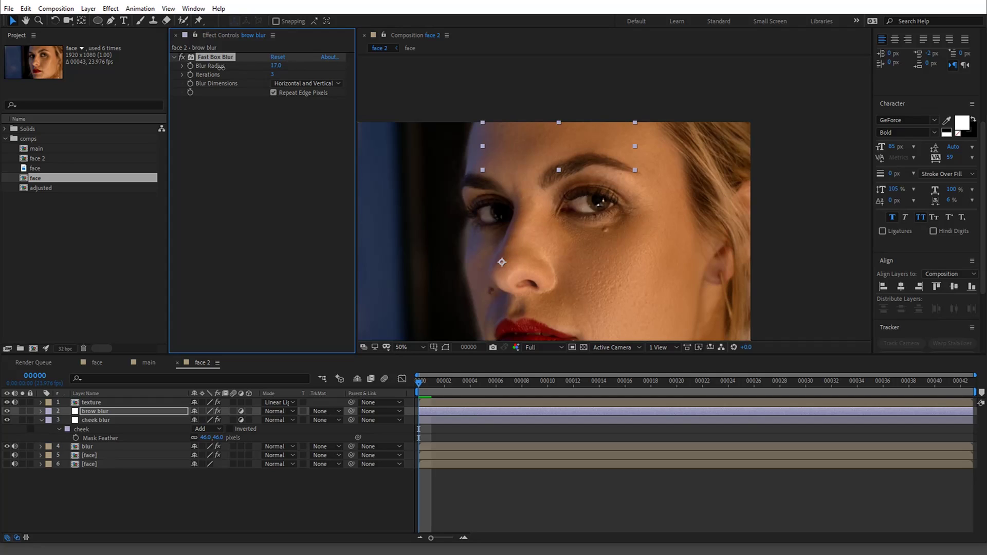
Set the Mask Feather of the brow blur layer's brow mask to 38 pixels.
{"action": "key", "text": "f"}
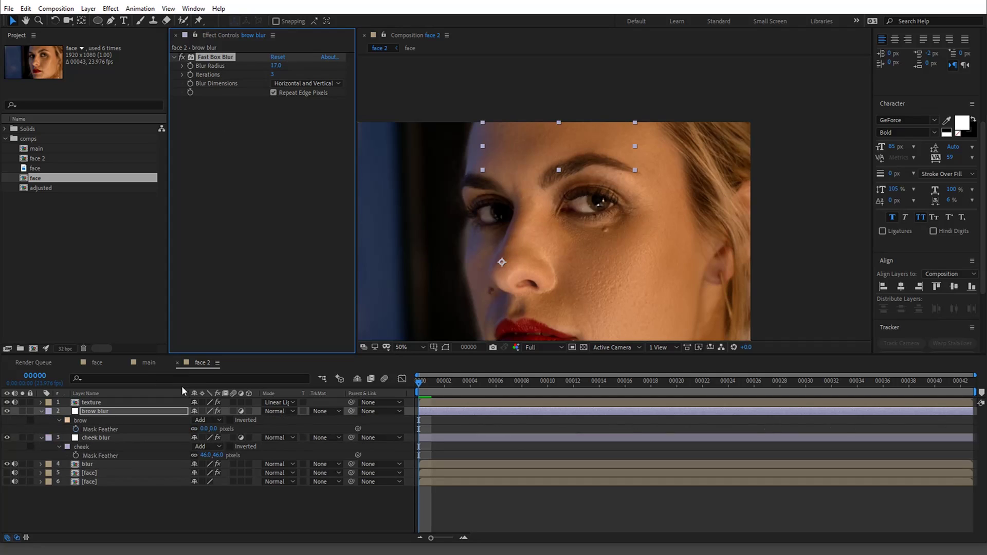
{"action": "left_click", "coordinate": [217, 428]}
{"action": "left_click_drag", "start_coordinate": [217, 427], "coordinate": [230, 423]}
Fit the composition in the viewer and play back the retouched shot.
{"action": "scroll", "coordinate": [590, 311], "scroll_direction": "down", "scroll_amount": 2}
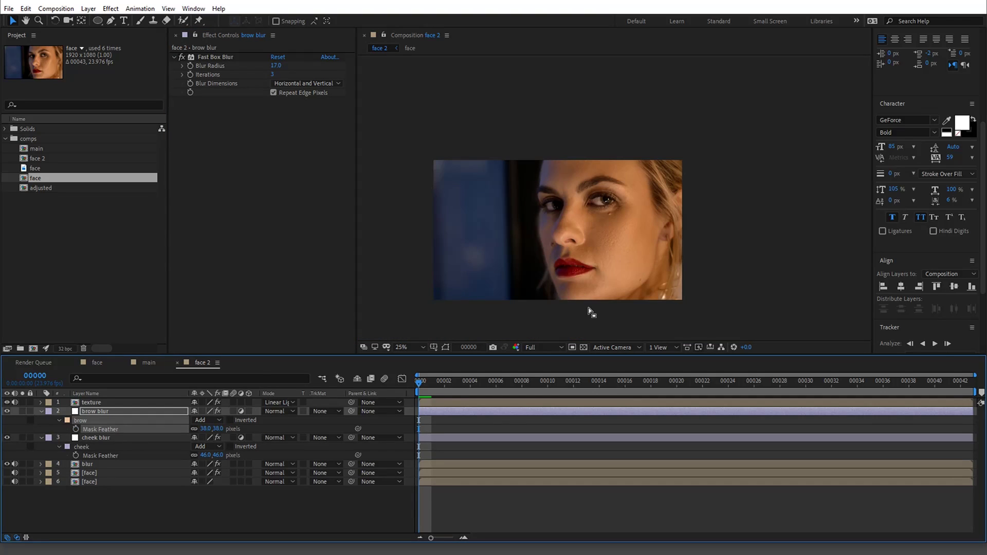
{"action": "left_click", "coordinate": [402, 348]}
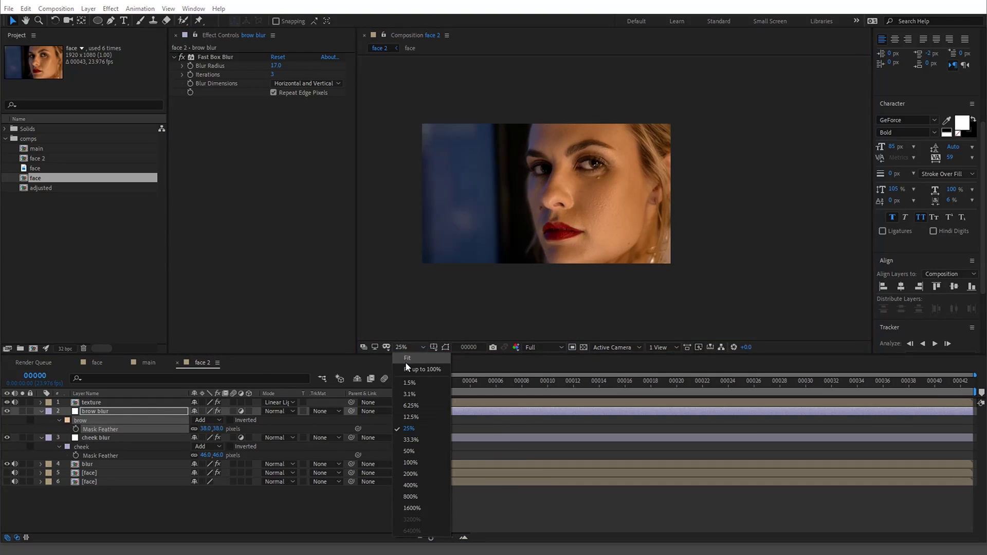
{"action": "left_click", "coordinate": [405, 362]}
{"action": "key", "text": "space"}
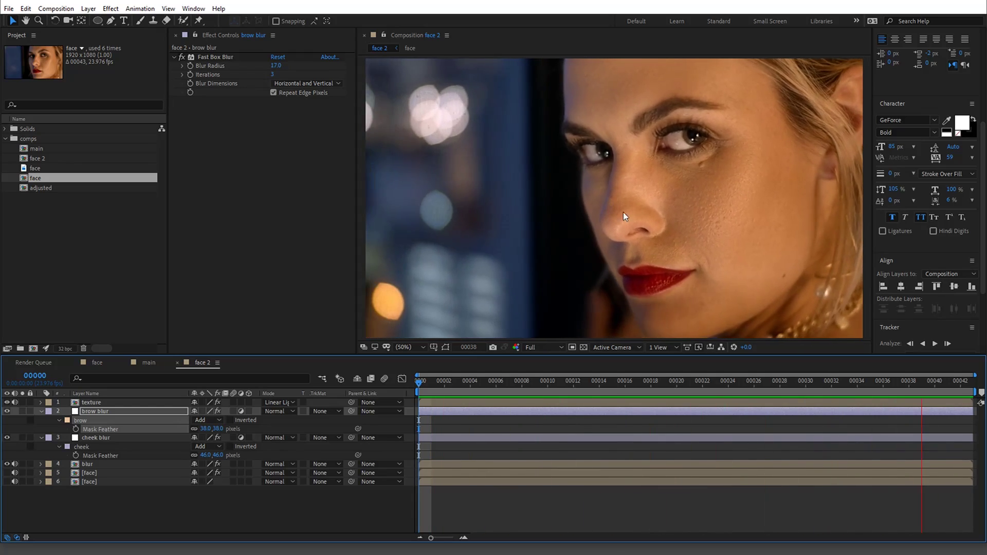
Go to frame 15 and add the original face comp above all layers in face 2 as a before-and-after reference.
{"action": "left_click", "coordinate": [612, 383]}
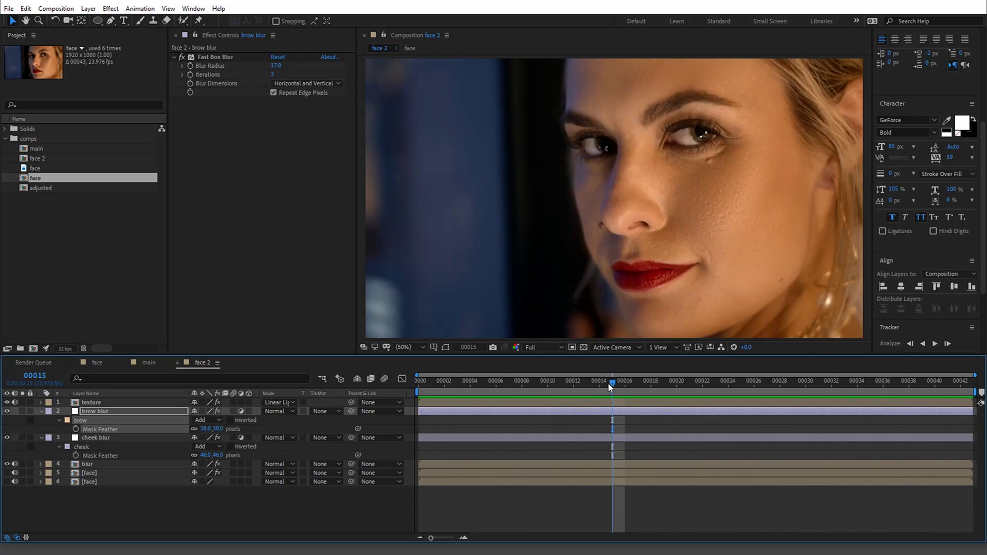
{"action": "left_click", "coordinate": [32, 174]}
{"action": "left_click", "coordinate": [52, 158]}
{"action": "left_click", "coordinate": [54, 180]}
{"action": "left_click_drag", "start_coordinate": [55, 183], "coordinate": [112, 399]}
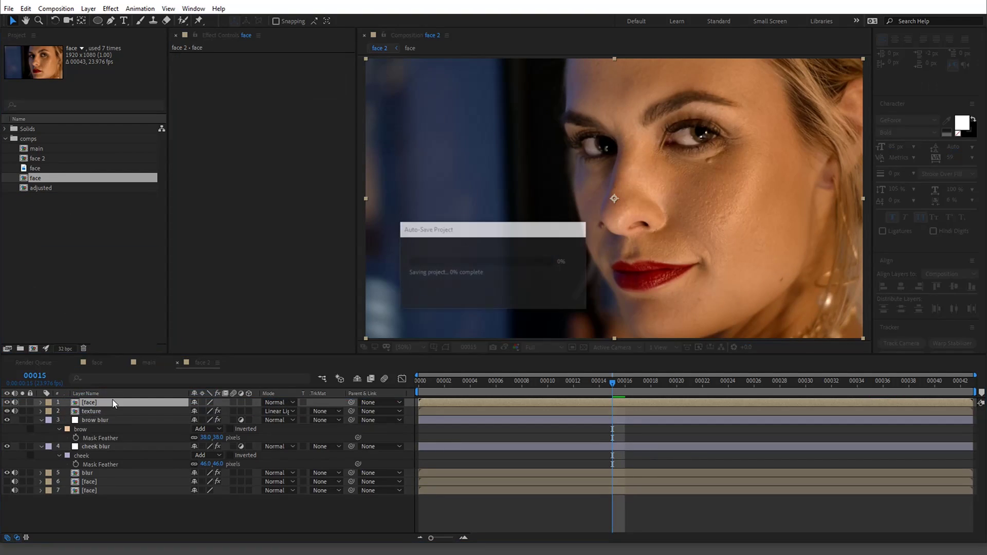
Toggle the top face layer's visibility repeatedly to compare the skin before and after retouching.
{"action": "left_click", "coordinate": [7, 403]}
{"action": "left_click", "coordinate": [7, 403]}
{"action": "left_click", "coordinate": [7, 402]}
{"action": "left_click", "coordinate": [6, 403]}
{"action": "left_click", "coordinate": [7, 402]}
{"action": "left_click", "coordinate": [6, 402]}
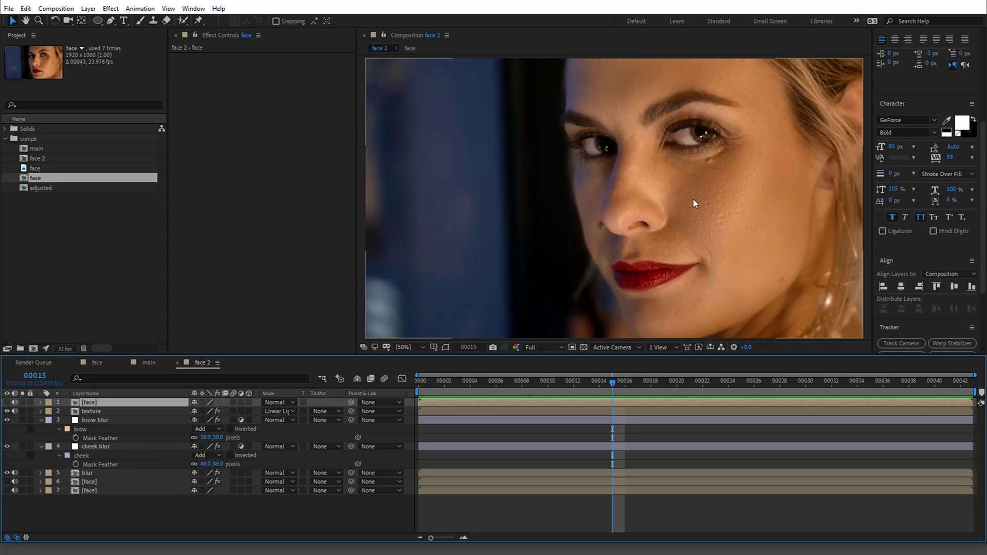
Try a different opacity on the texture layer, leaving it at 100%.
{"action": "left_click", "coordinate": [113, 413]}
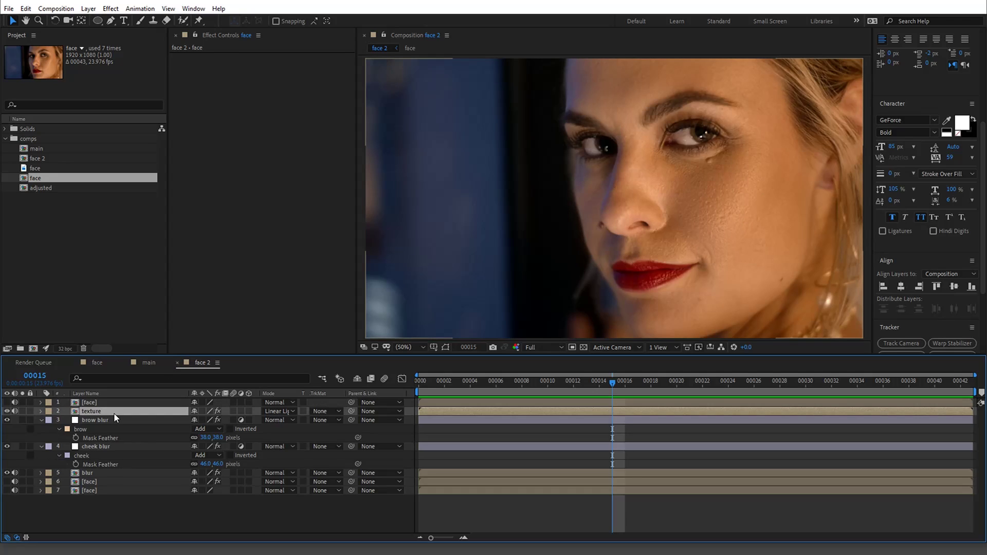
{"action": "key", "text": "t"}
{"action": "left_click_drag", "start_coordinate": [195, 421], "coordinate": [181, 421]}
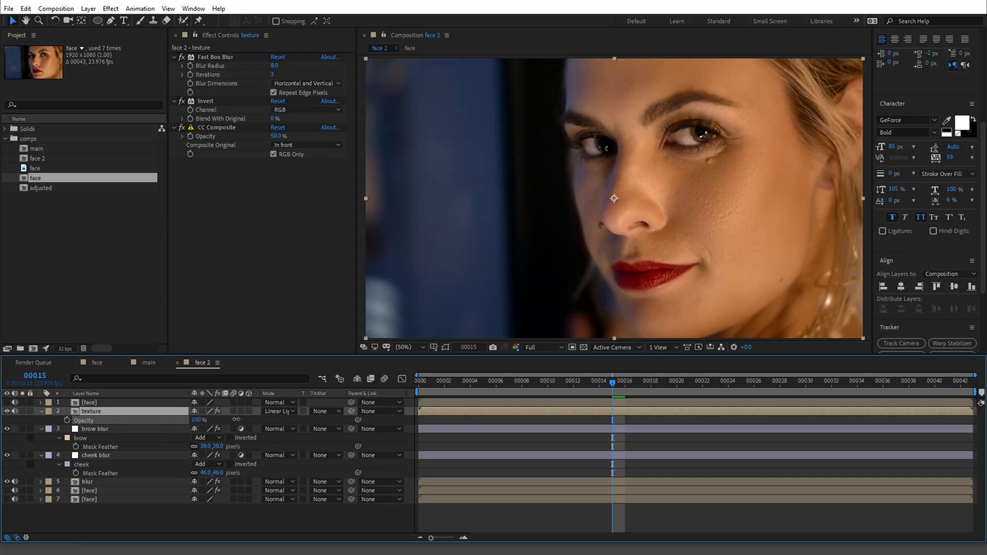
{"action": "left_click", "coordinate": [101, 410]}
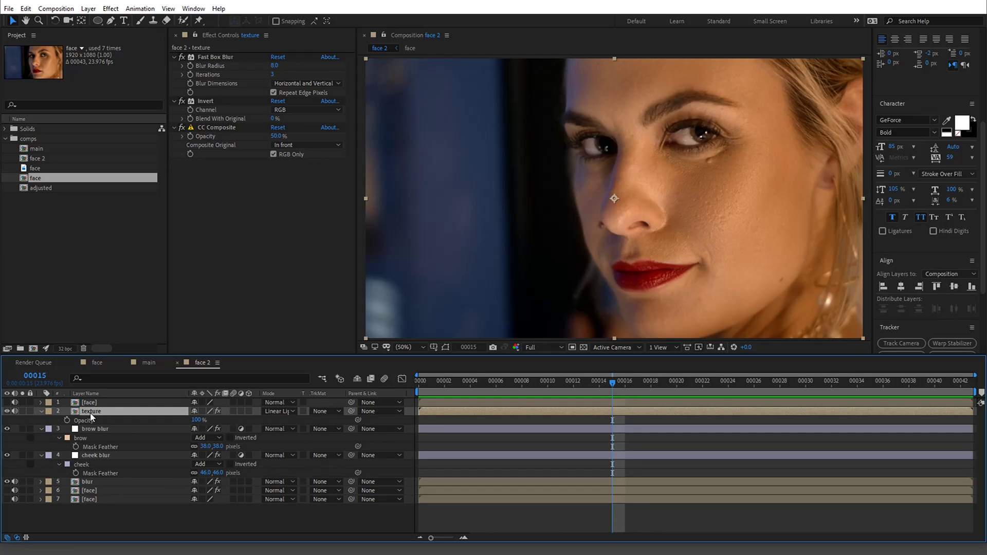
Delete the reference face layer from the top of the stack and collapse the properties of all remaining layers.
{"action": "left_click", "coordinate": [100, 405]}
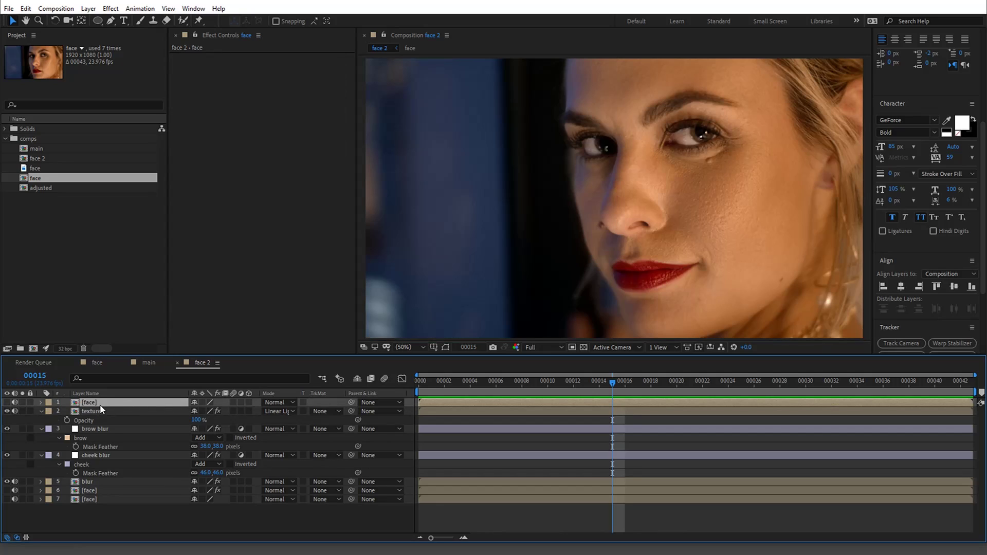
{"action": "key", "text": "Delete"}
{"action": "left_click", "coordinate": [100, 404]}
{"action": "key", "text": "ctrl+a"}
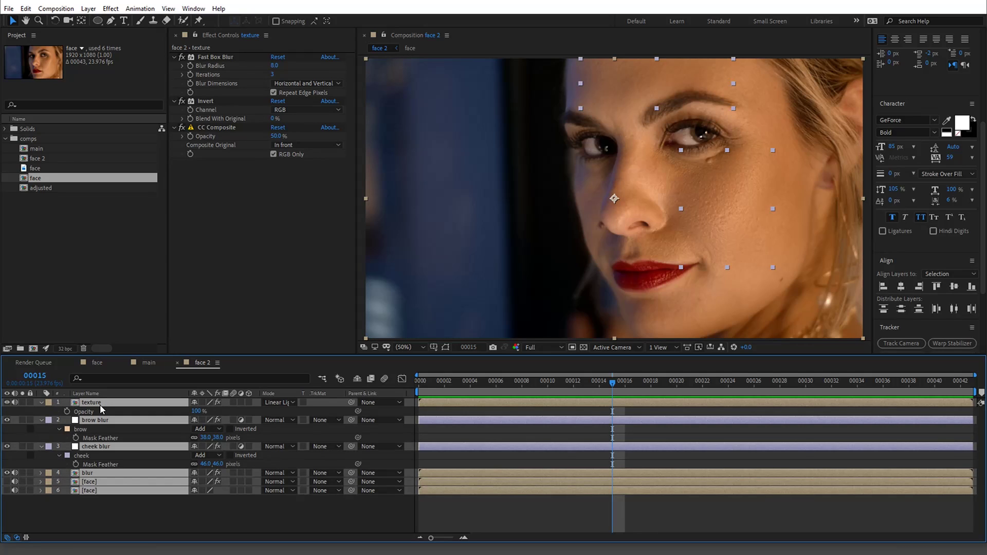
{"action": "key", "text": "u"}
{"action": "left_click", "coordinate": [94, 483]}
{"action": "left_click", "coordinate": [113, 405]}
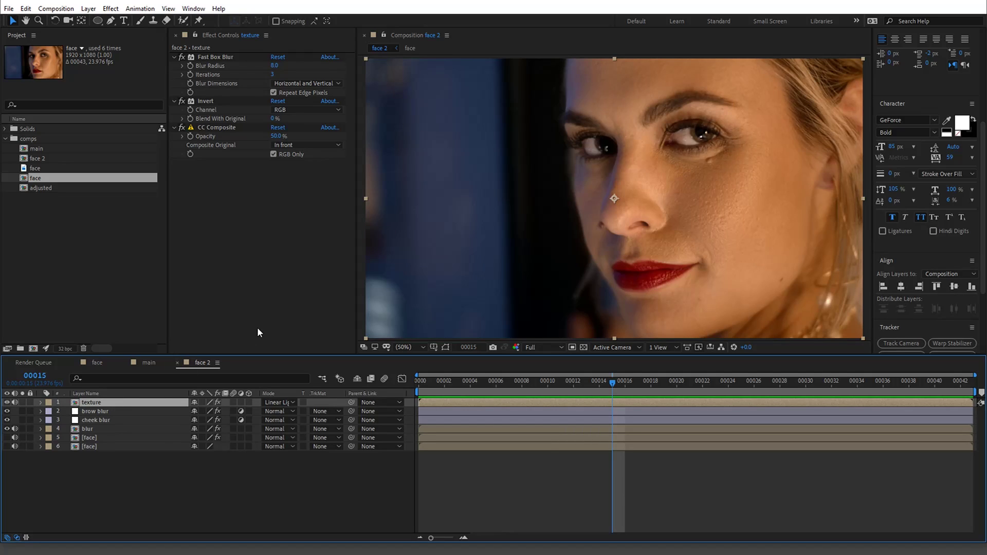
{"action": "left_click", "coordinate": [111, 421]}
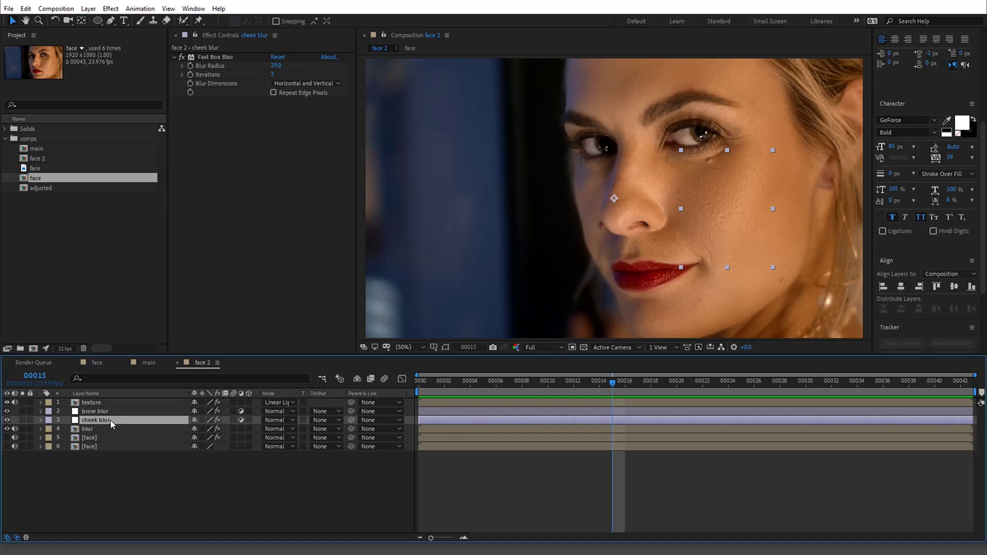
{"action": "left_click", "coordinate": [119, 402]}
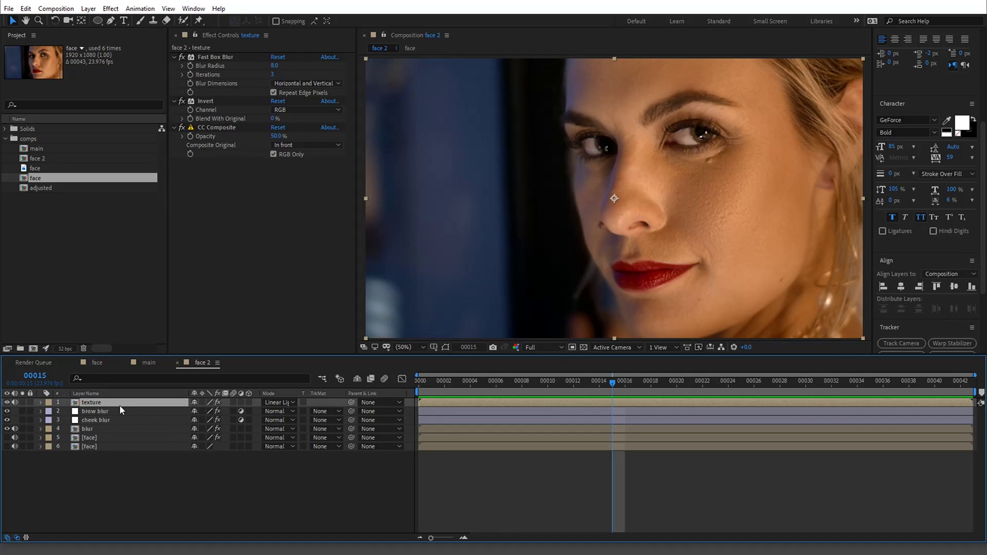
Add a new solid layer above the texture layer in the face 2 composition.
{"action": "left_click", "coordinate": [88, 8]}
{"action": "mouse_move", "coordinate": [206, 18]}
{"action": "left_click", "coordinate": [268, 28]}
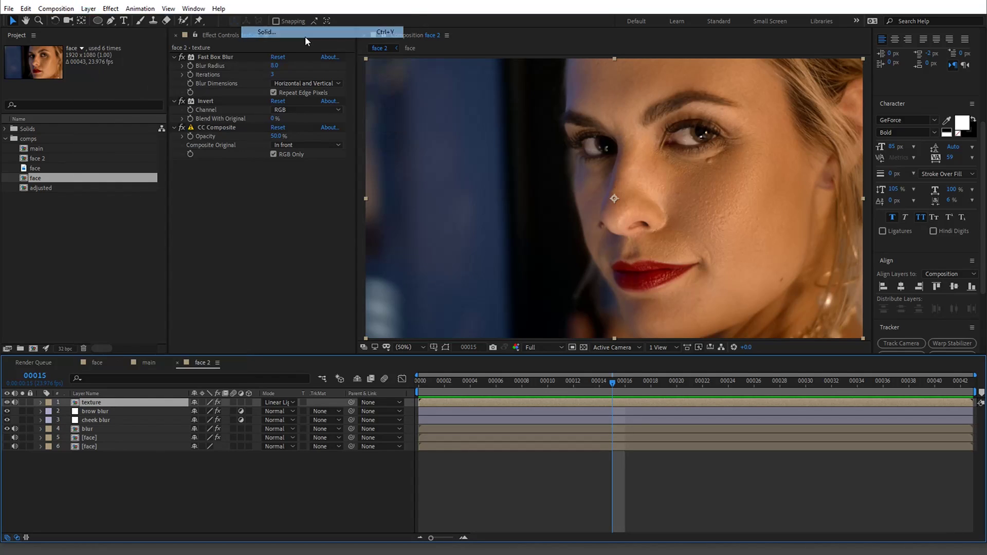
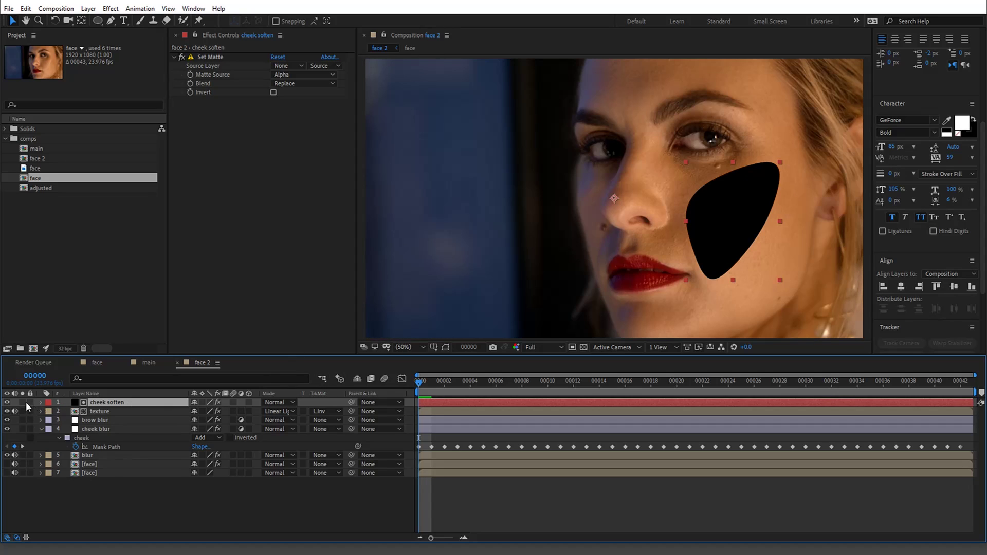
Hide the cheek soften solid and set the texture layer's track matte to Alpha Inverted Matte "cheek soften".
{"action": "left_click", "coordinate": [7, 403]}
{"action": "left_click", "coordinate": [327, 412]}
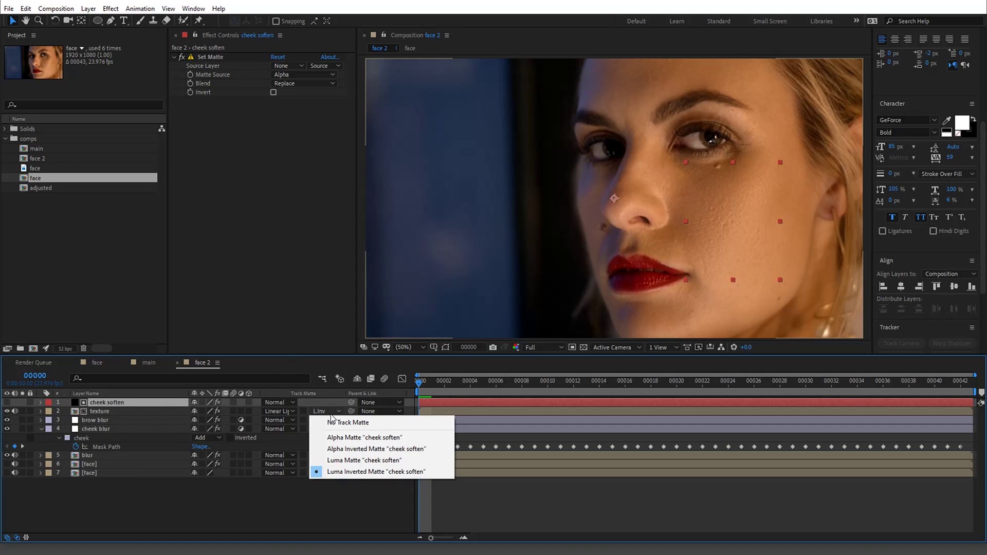
{"action": "left_click", "coordinate": [375, 449]}
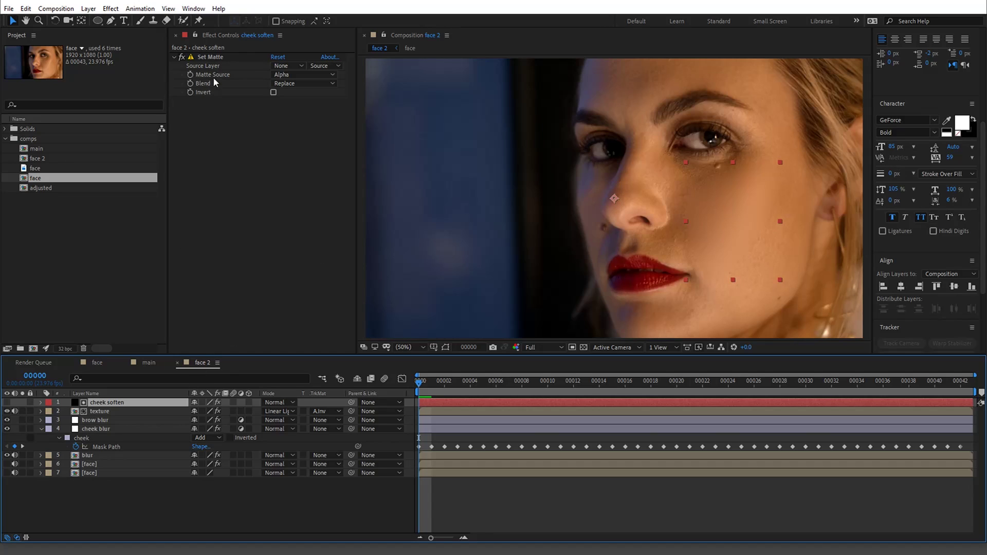
Delete the Set Matte effect from the cheek soften layer and reduce the layer's opacity to 42%.
{"action": "left_click", "coordinate": [215, 58]}
{"action": "key", "text": "Delete"}
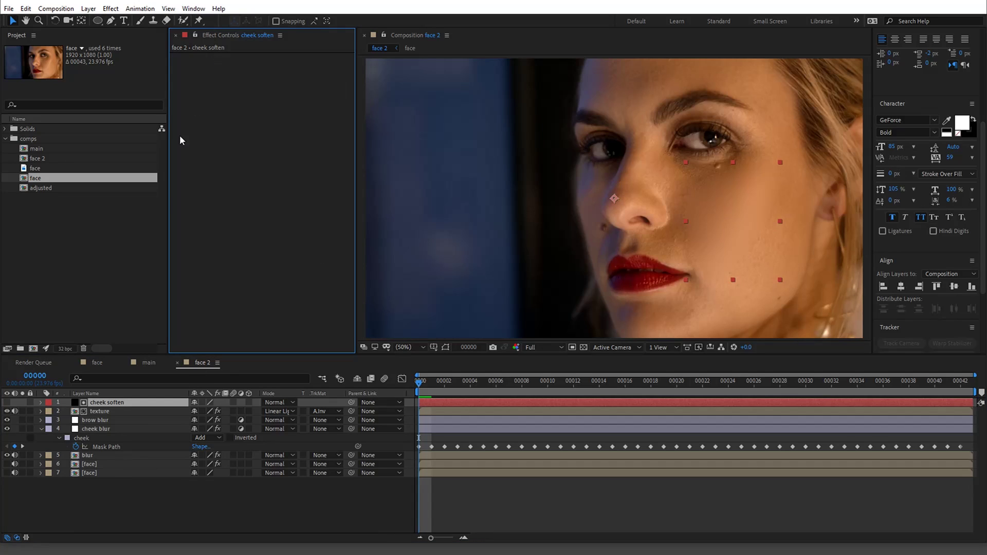
{"action": "key", "text": "t"}
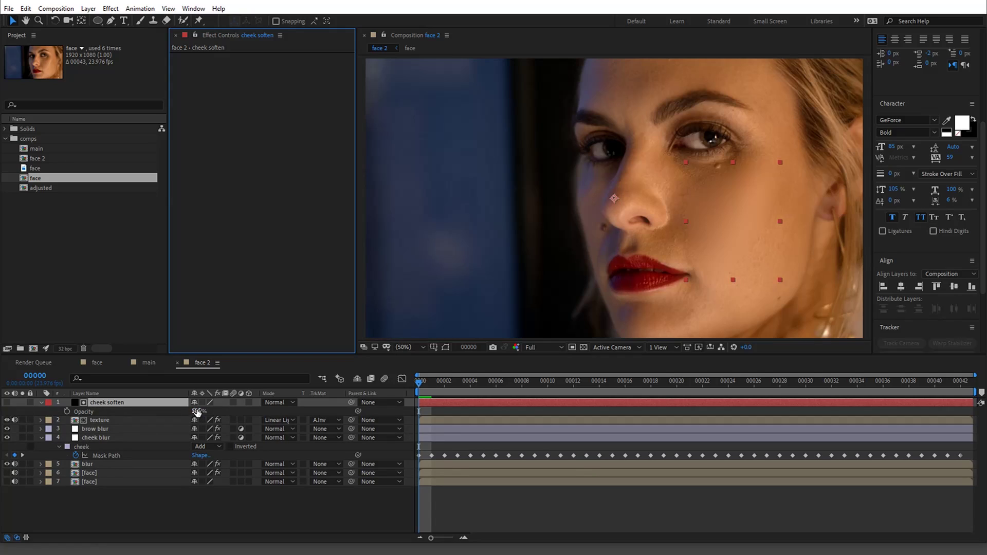
{"action": "left_click", "coordinate": [182, 411]}
{"action": "mouse_move", "coordinate": [151, 411]}
{"action": "left_mouse_down"}
{"action": "mouse_move", "coordinate": [139, 411]}
{"action": "mouse_move", "coordinate": [172, 410]}
{"action": "mouse_move", "coordinate": [162, 412]}
{"action": "left_mouse_up"}
{"action": "key", "text": "ctrl+shift+n"}
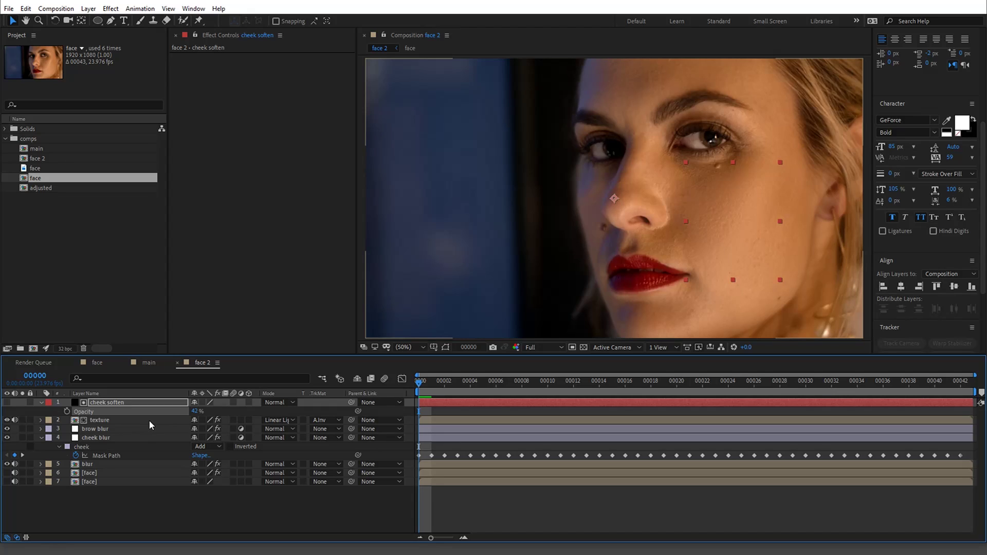
Set the mask feather of the cheek soften layer to 32 pixels.
{"action": "key", "text": "f"}
{"action": "left_click_drag", "start_coordinate": [208, 420], "coordinate": [233, 422]}
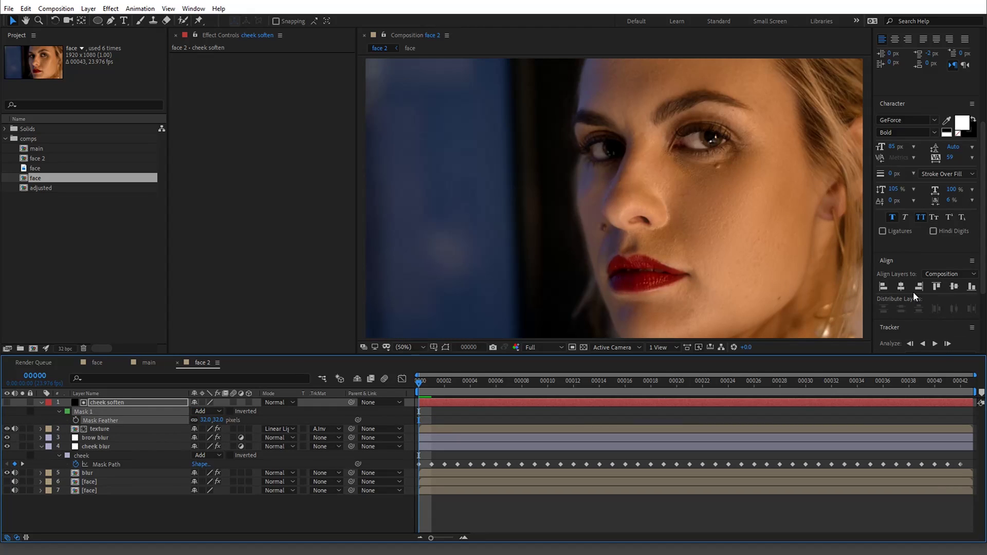
{"action": "scroll", "coordinate": [512, 251], "scroll_direction": "up", "scroll_amount": 3}
{"action": "key", "text": "v"}
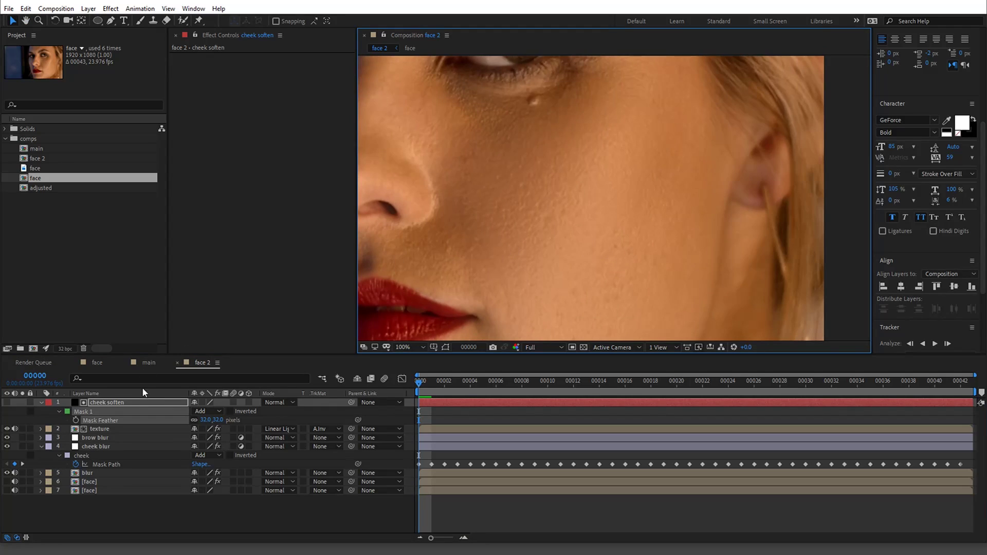
Try a mask feather of about 140 pixels on the cheek soften layer and undo it.
{"action": "left_click", "coordinate": [140, 403]}
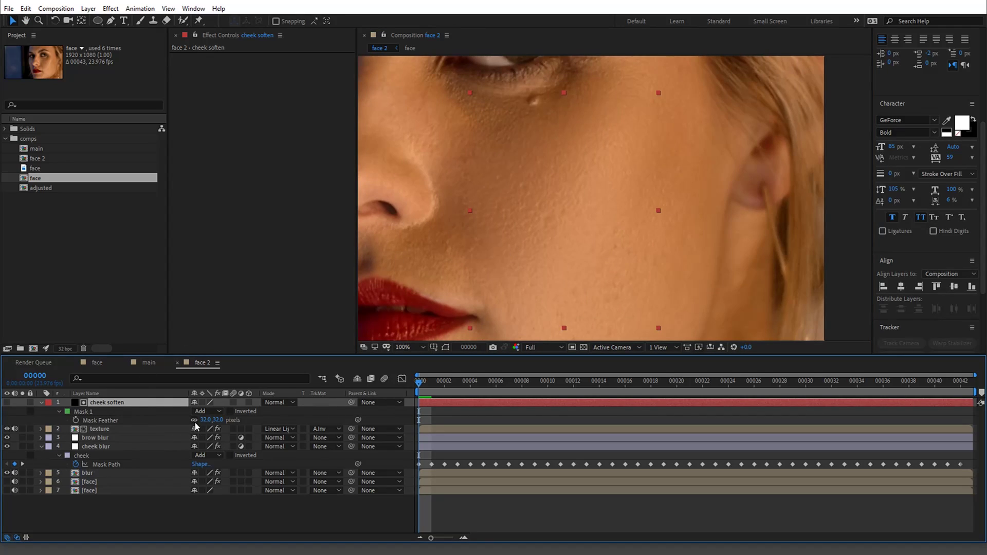
{"action": "left_click_drag", "start_coordinate": [216, 420], "coordinate": [247, 420]}
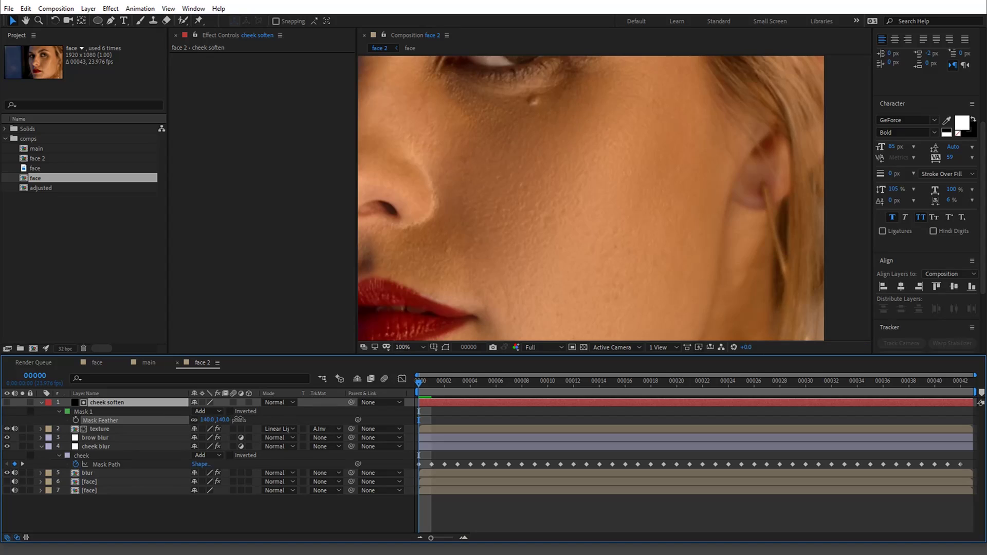
{"action": "key", "text": "ctrl+z"}
Try the cheek soften layer at 100% opacity for comparison and settle on 41%.
{"action": "left_click", "coordinate": [151, 403]}
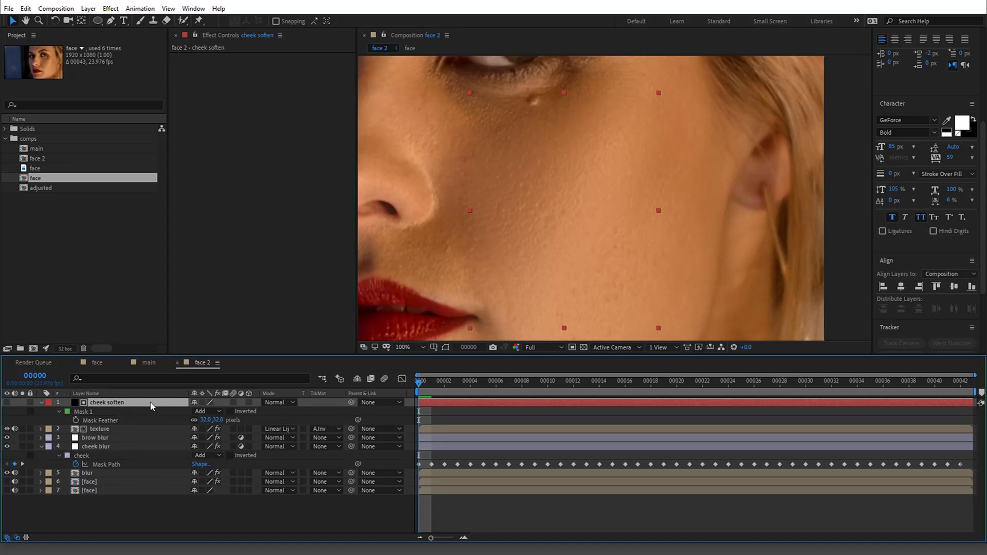
{"action": "key", "text": "t"}
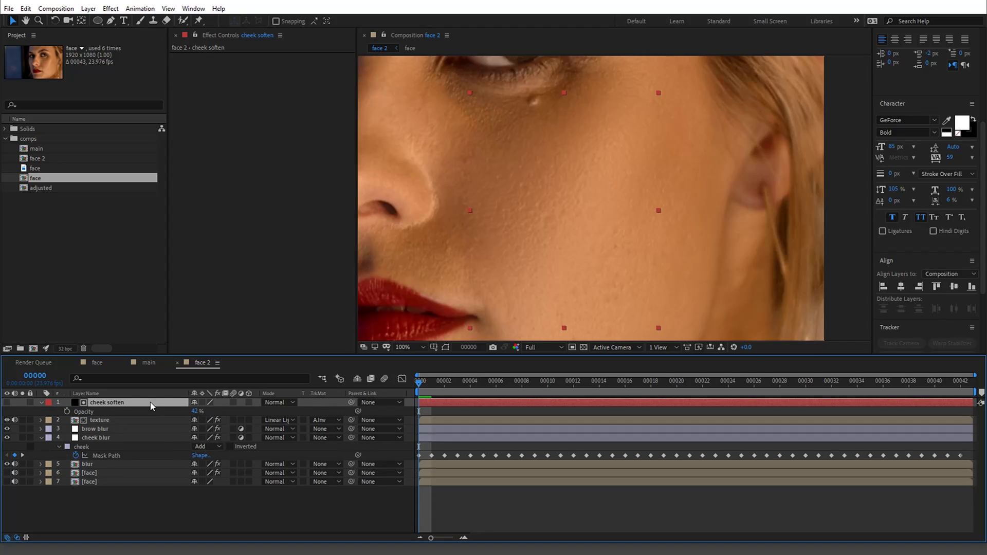
{"action": "left_click", "coordinate": [191, 411]}
{"action": "left_click_drag", "start_coordinate": [191, 412], "coordinate": [226, 415]}
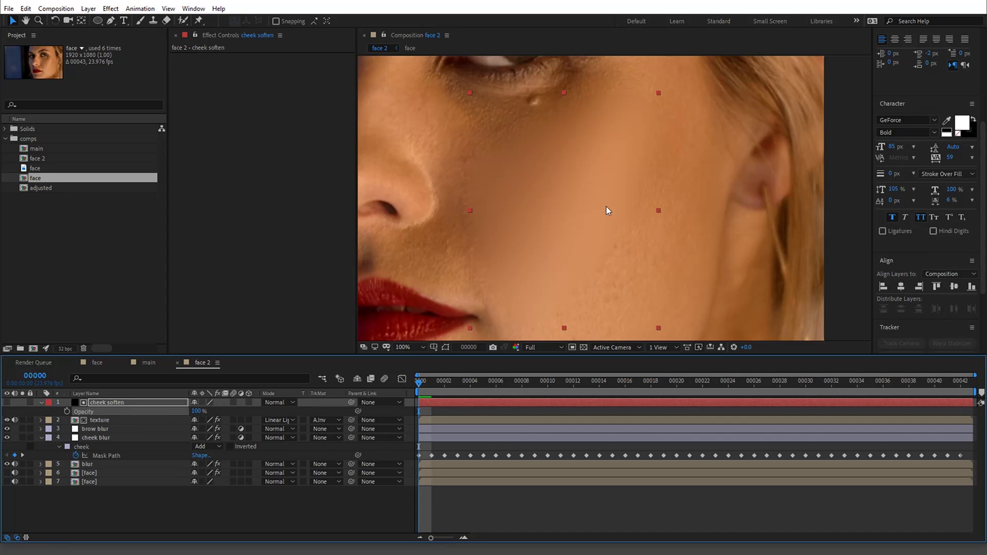
{"action": "scroll", "coordinate": [604, 211], "scroll_direction": "down", "scroll_amount": 2}
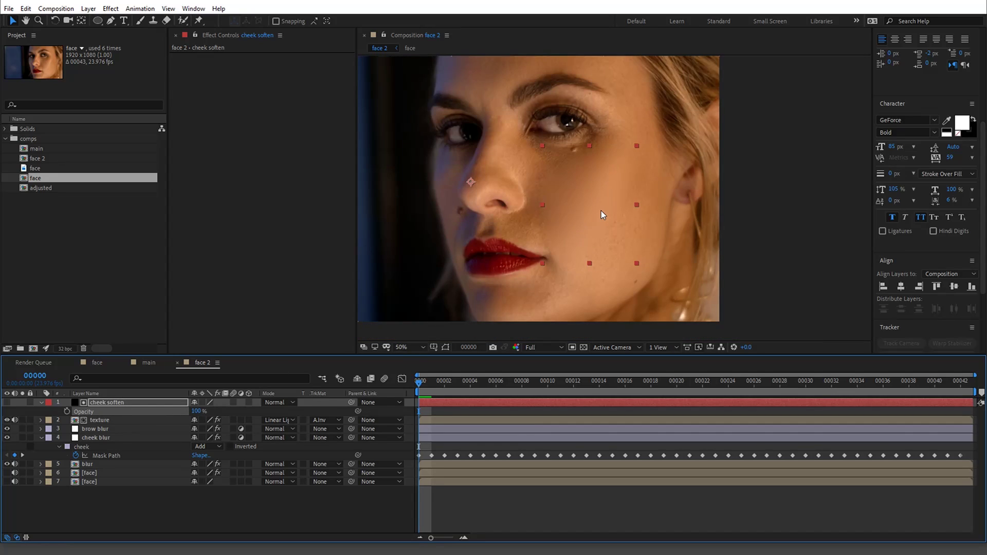
{"action": "left_click_drag", "start_coordinate": [201, 411], "coordinate": [117, 415]}
{"action": "key", "text": "period"}
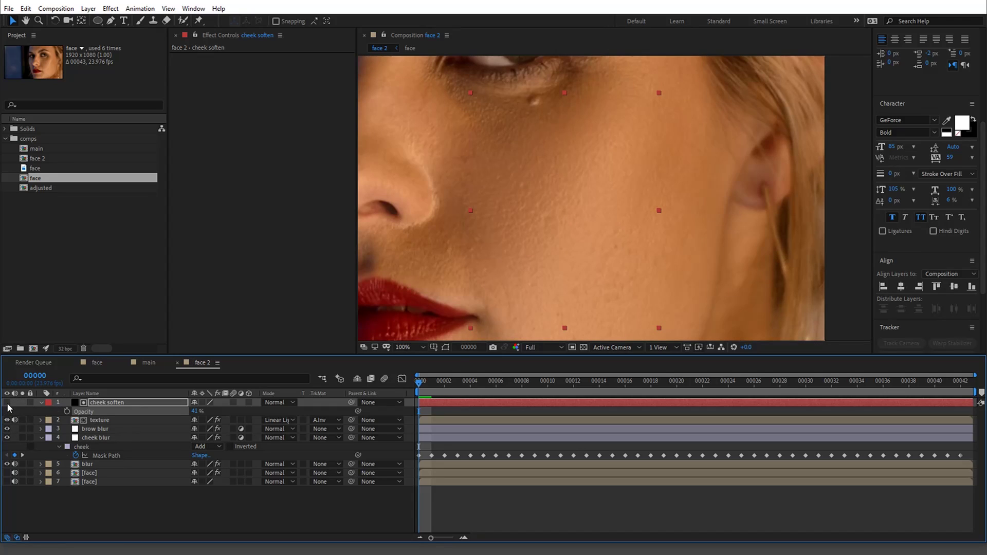
{"action": "key", "text": "comma"}
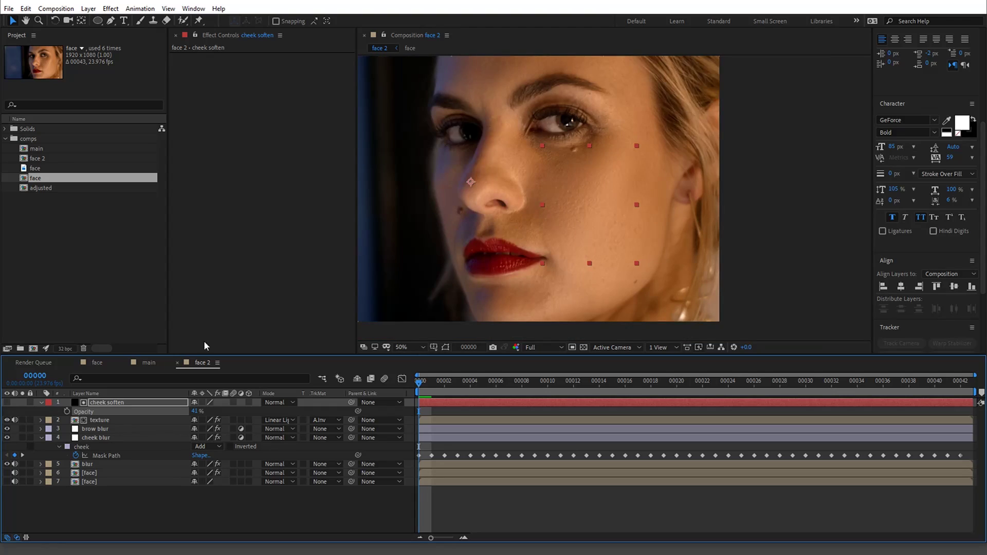
Add the original face comp above all layers in face 2 as a reference and fit the frame in the viewer.
{"action": "left_click_drag", "start_coordinate": [56, 179], "coordinate": [109, 399]}
{"action": "left_click", "coordinate": [443, 282]}
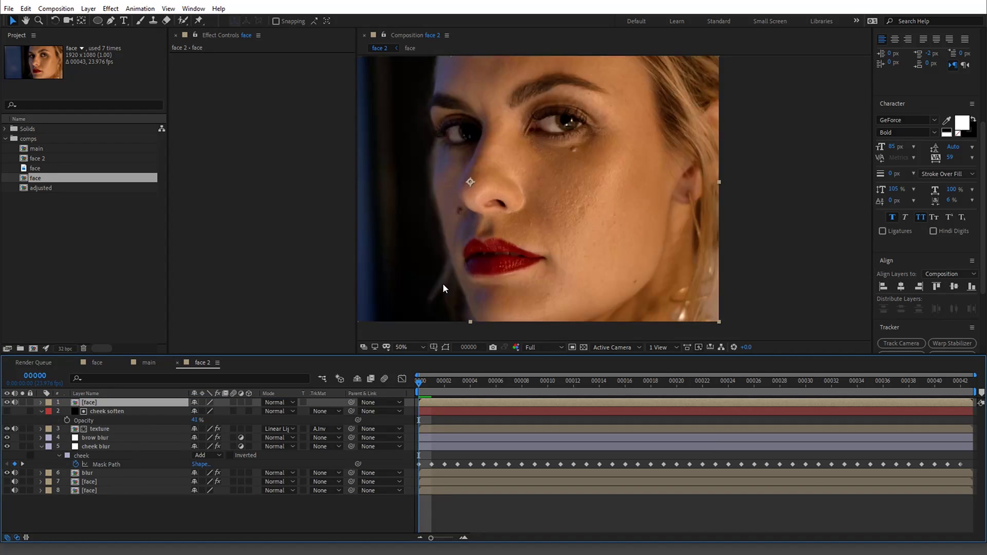
{"action": "left_click", "coordinate": [407, 345]}
{"action": "left_click", "coordinate": [409, 393]}
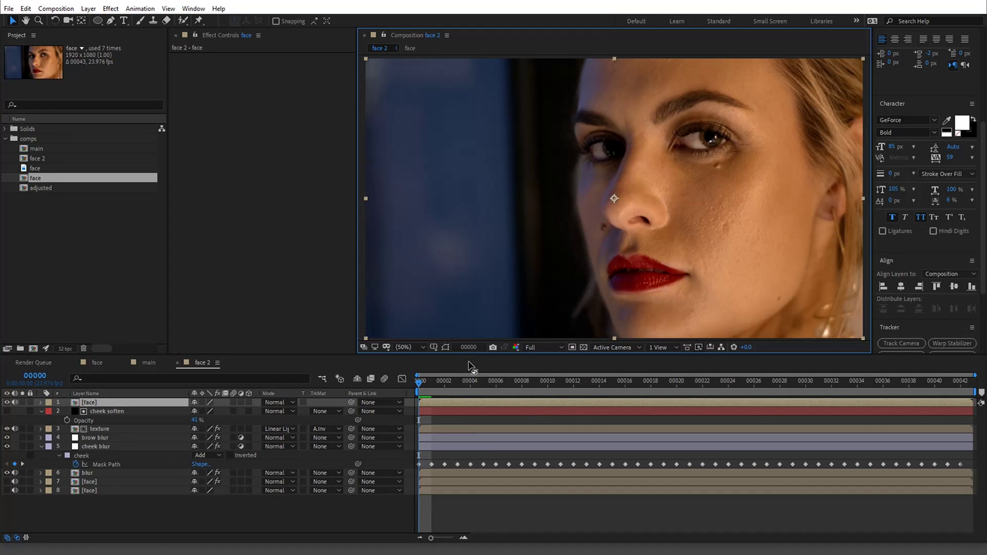
Toggle the reference face layer's visibility and scrub through frames 19, 28 and 9 to examine the retouched skin.
{"action": "left_click", "coordinate": [7, 403]}
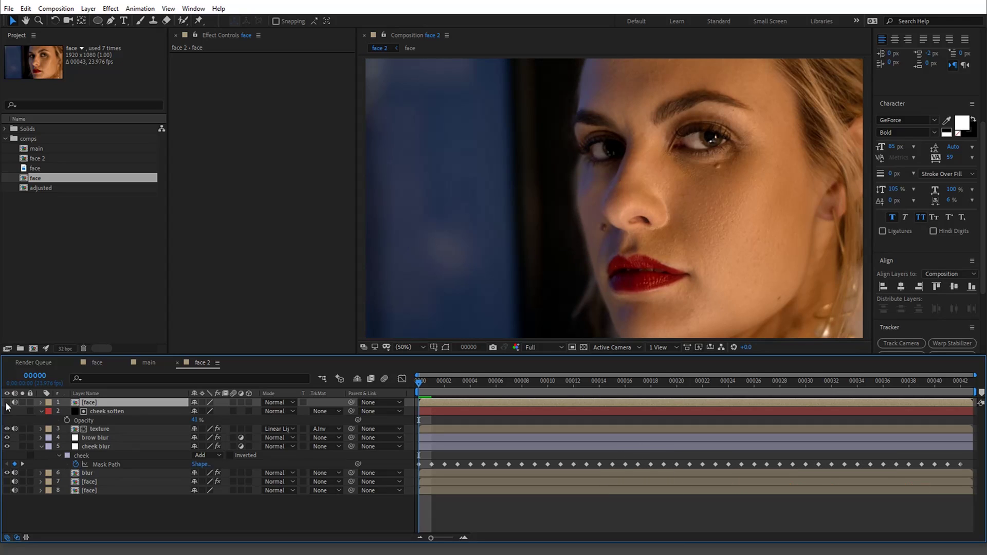
{"action": "left_click_drag", "start_coordinate": [452, 385], "coordinate": [666, 383]}
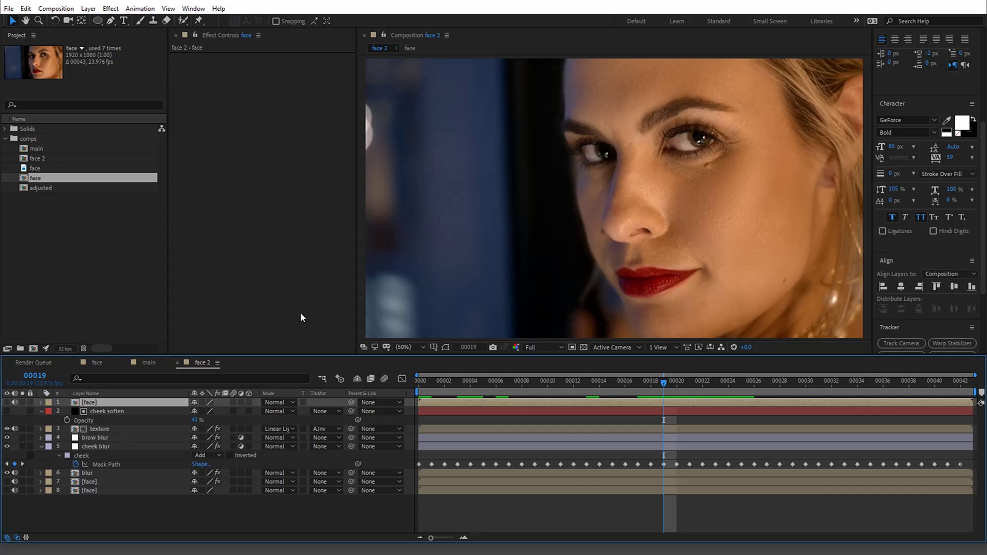
{"action": "left_click_drag", "start_coordinate": [526, 384], "coordinate": [780, 383]}
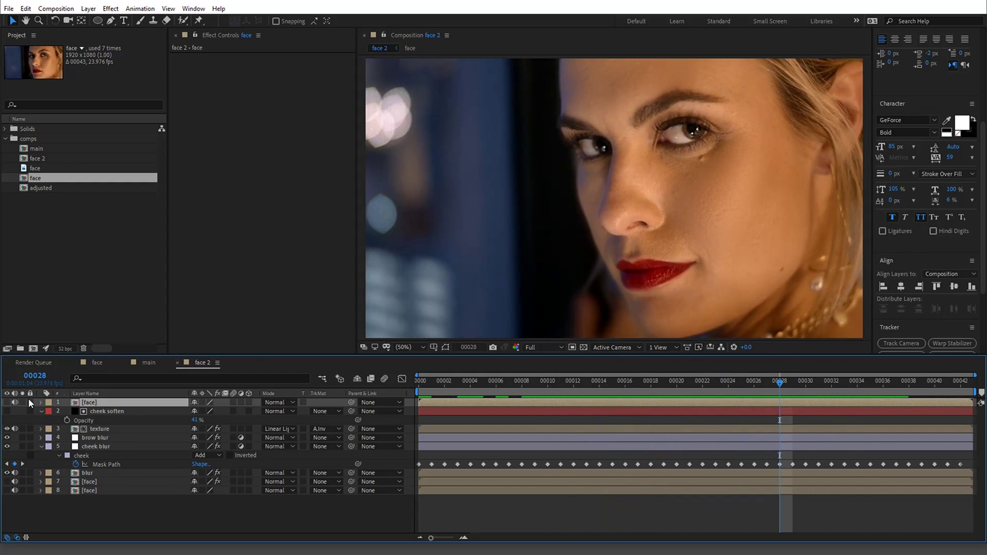
{"action": "left_click", "coordinate": [7, 402]}
{"action": "left_click_drag", "start_coordinate": [643, 389], "coordinate": [537, 383]}
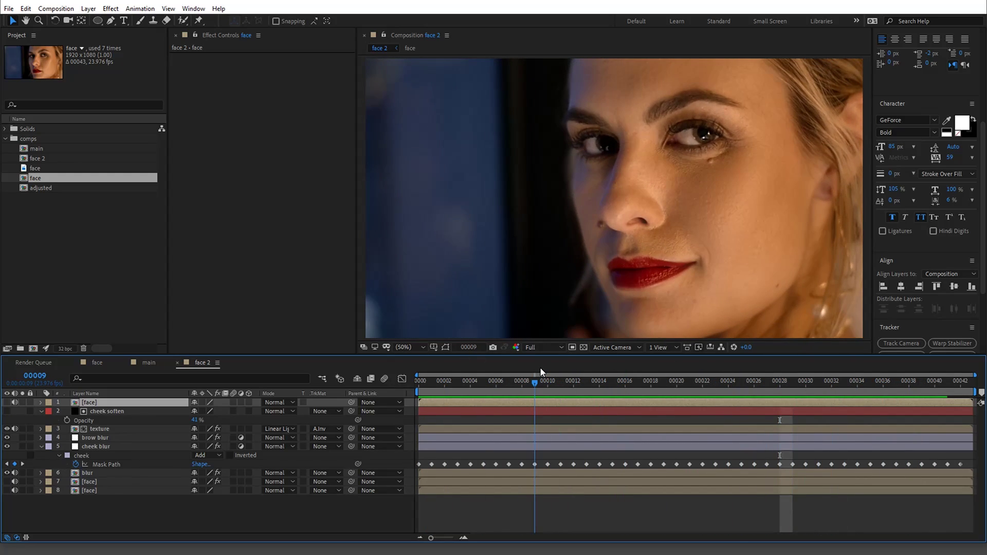
Show the reference face layer, play the composition, and move through frames 36 and 25 to examine the original skin.
{"action": "left_click", "coordinate": [7, 404]}
{"action": "key", "text": "space"}
{"action": "key", "text": "space"}
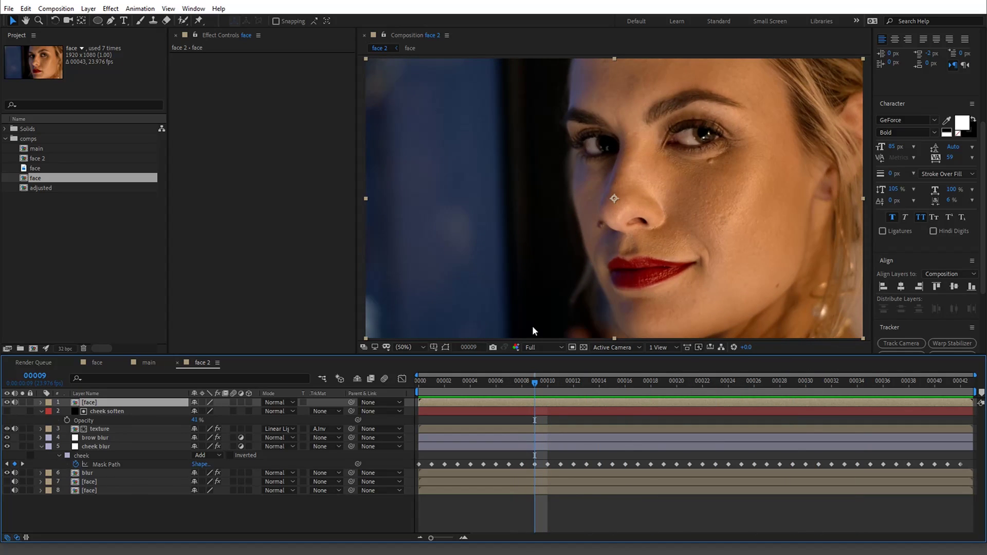
{"action": "key", "text": "space"}
{"action": "left_click", "coordinate": [884, 378]}
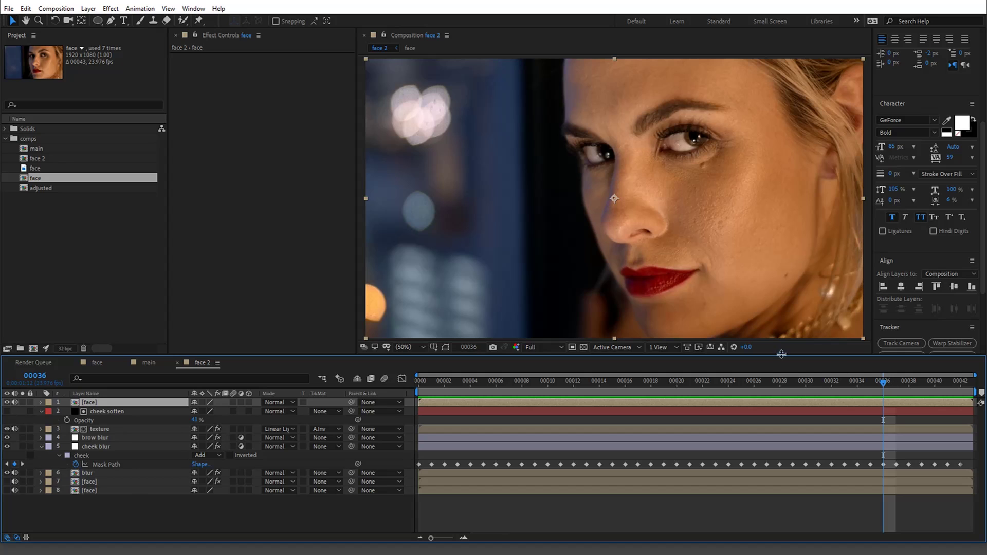
{"action": "left_click", "coordinate": [635, 384]}
{"action": "mouse_move", "coordinate": [635, 385]}
{"action": "left_mouse_down"}
{"action": "mouse_move", "coordinate": [471, 388]}
{"action": "mouse_move", "coordinate": [943, 397]}
{"action": "mouse_move", "coordinate": [638, 397]}
{"action": "left_mouse_up"}
{"action": "left_click_drag", "start_coordinate": [884, 399], "coordinate": [738, 418]}
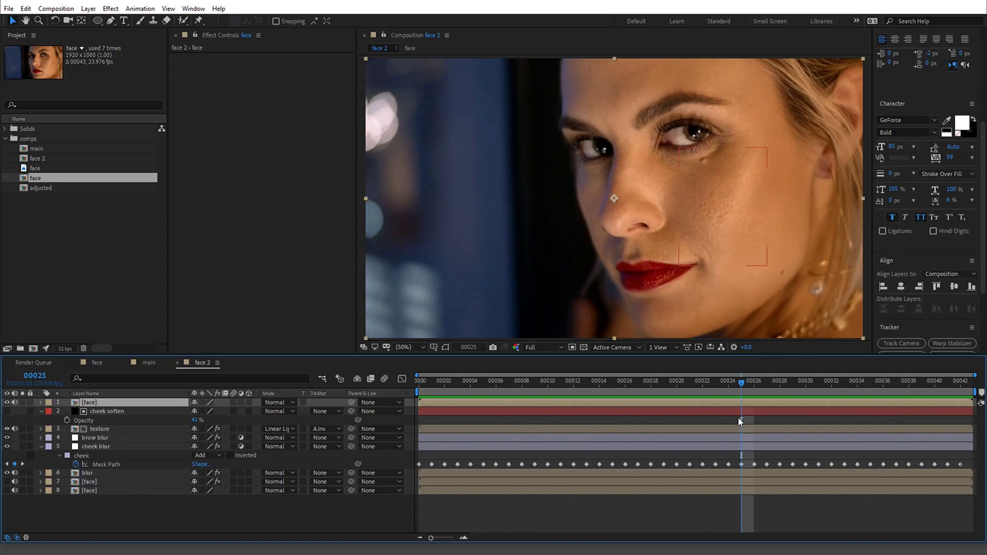